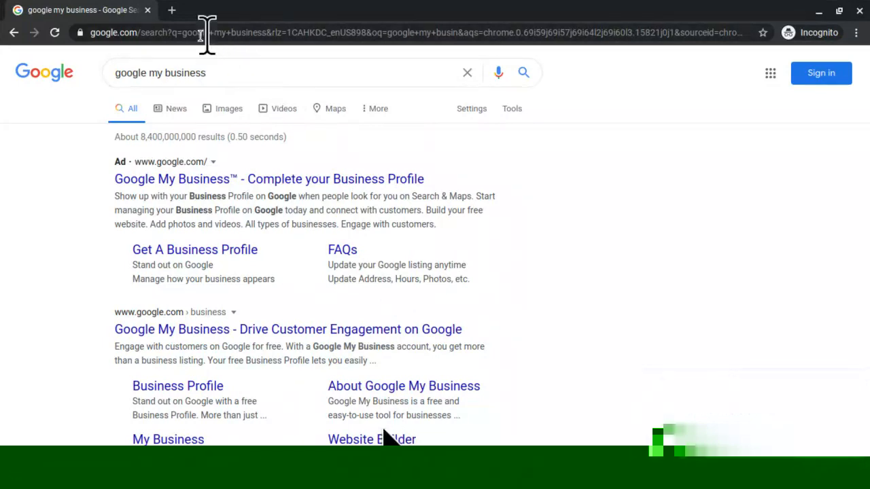
# - Open a new incognito tab on the Google home page
pyautogui.click(171, 10)
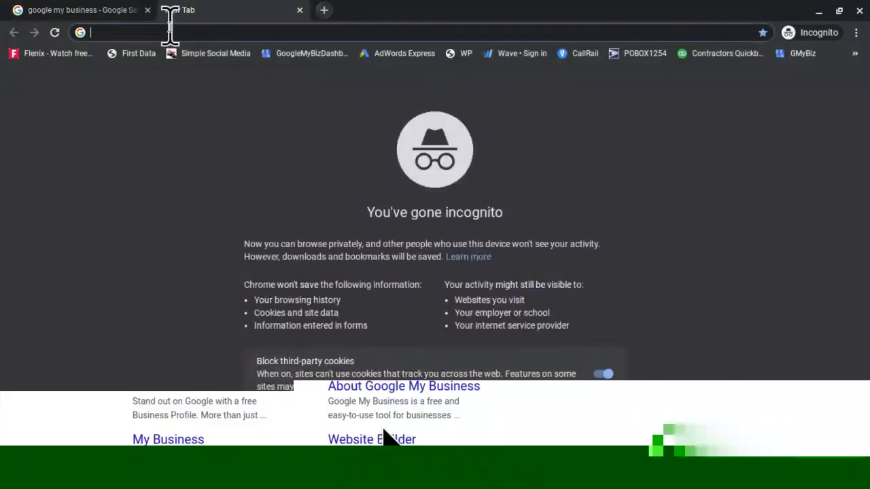
pyautogui.write('googl')
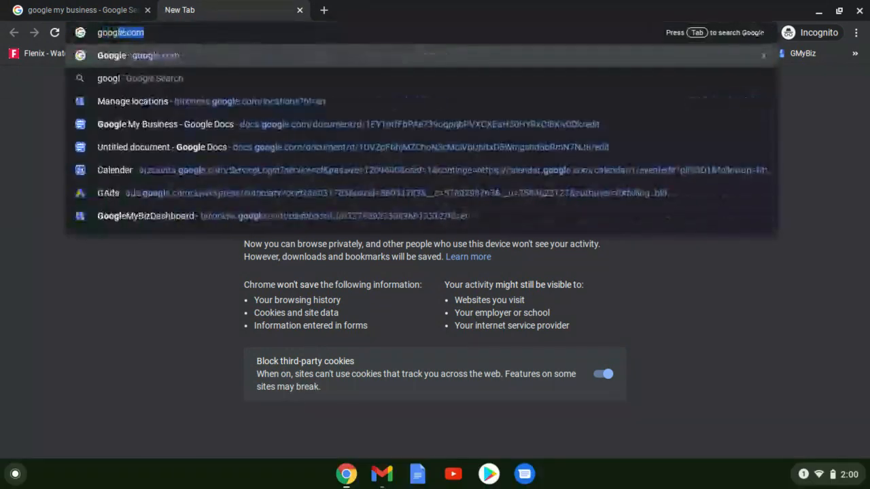
pyautogui.press('Return')
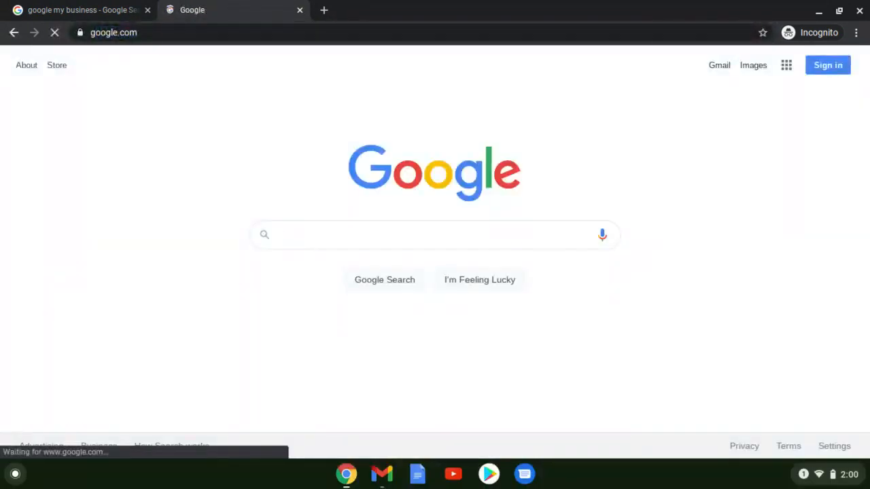
# - Search Google for 'mobile notary near me' and browse the local notary results
pyautogui.click(297, 235)
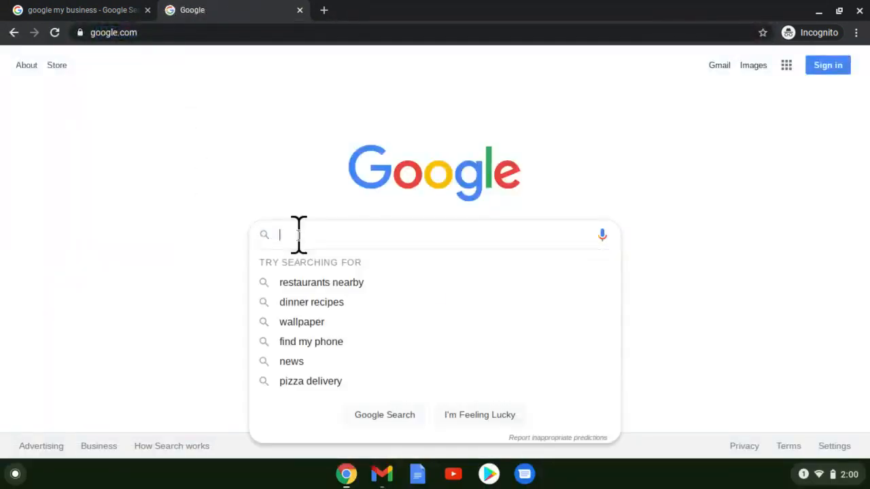
pyautogui.write('mob')
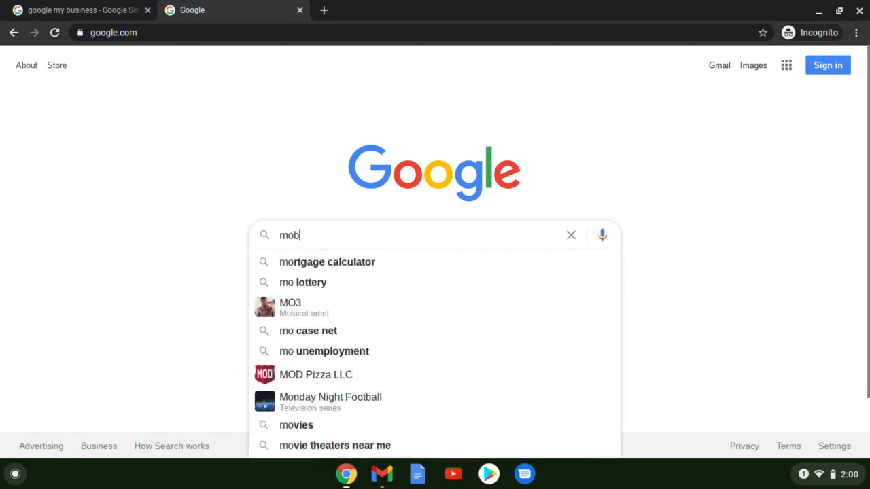
pyautogui.write('ile notary ')
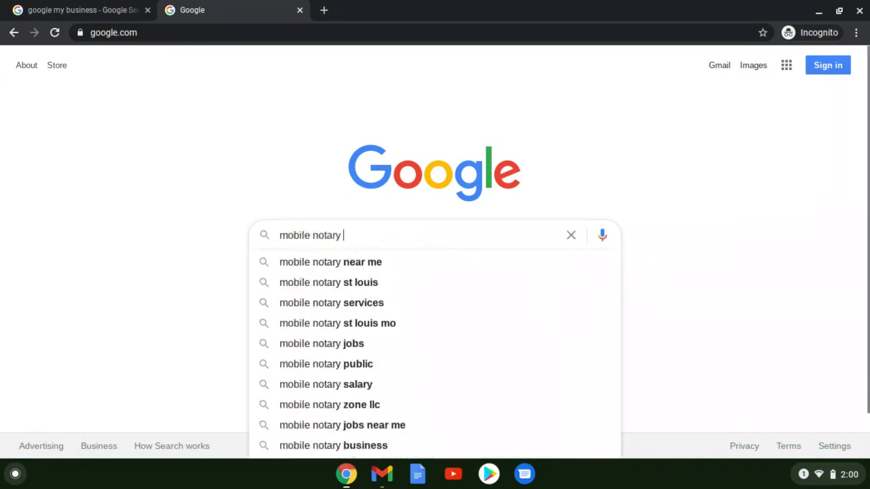
pyautogui.write('near me')
pyautogui.press('Return')
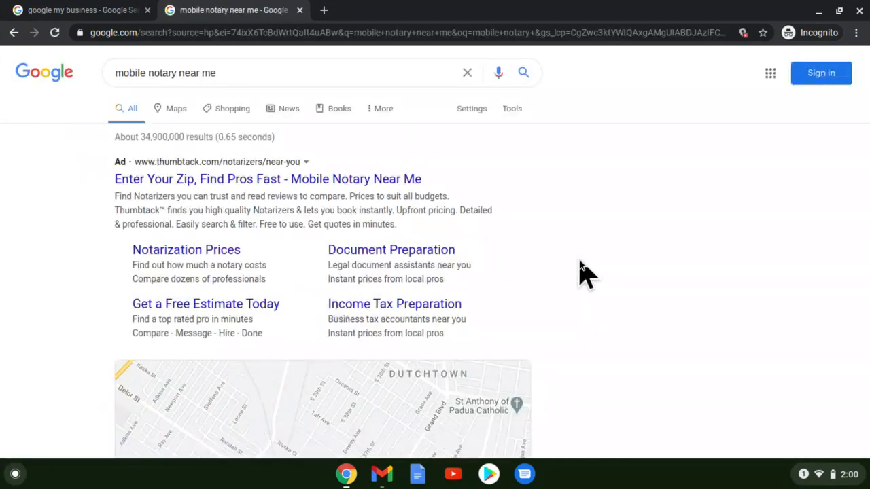
pyautogui.scroll(-1, 580, 260)
pyautogui.scroll(-1, 580, 260)
pyautogui.scroll(1, 579, 265)
pyautogui.scroll(-1, 609, 255)
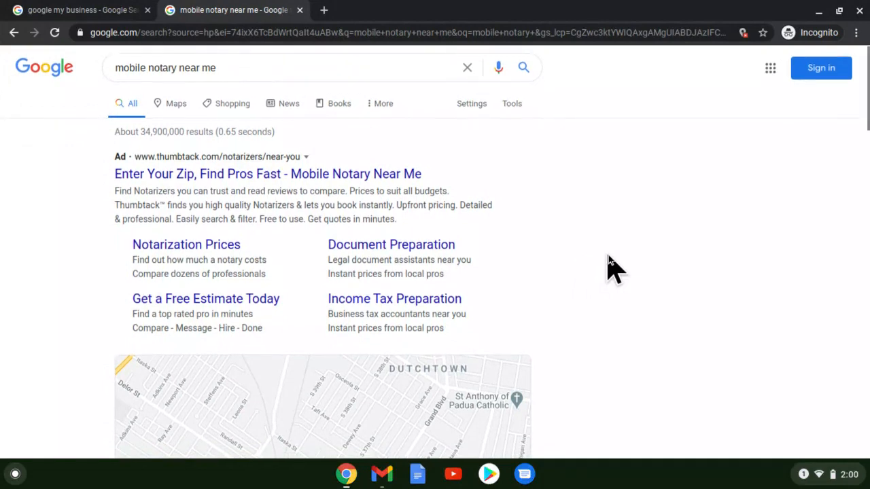
pyautogui.scroll(-3, 608, 256)
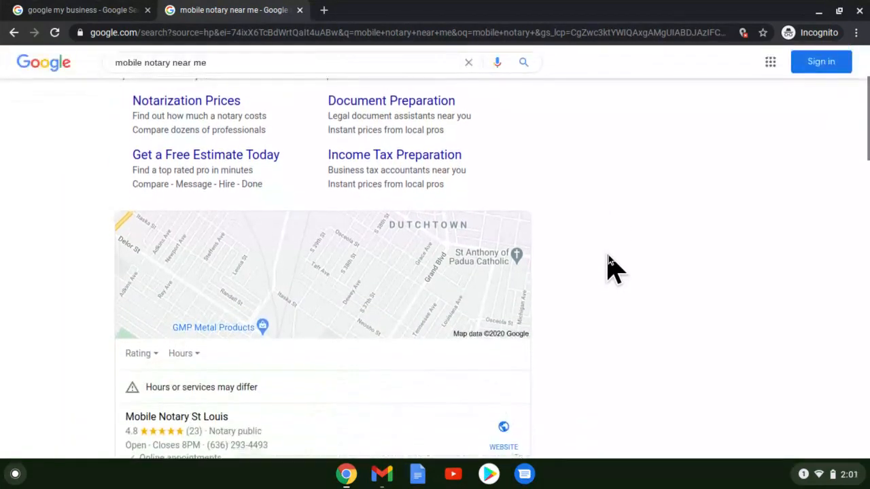
pyautogui.scroll(4, 608, 255)
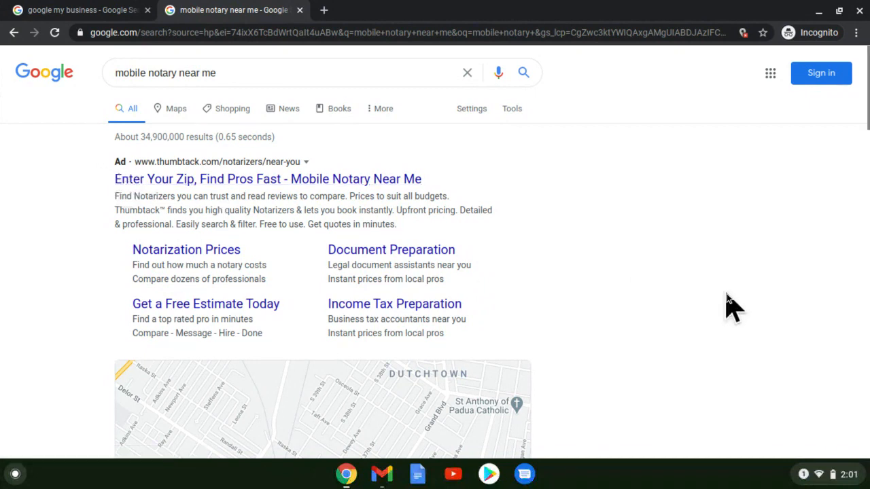
pyautogui.scroll(-1, 225, 204)
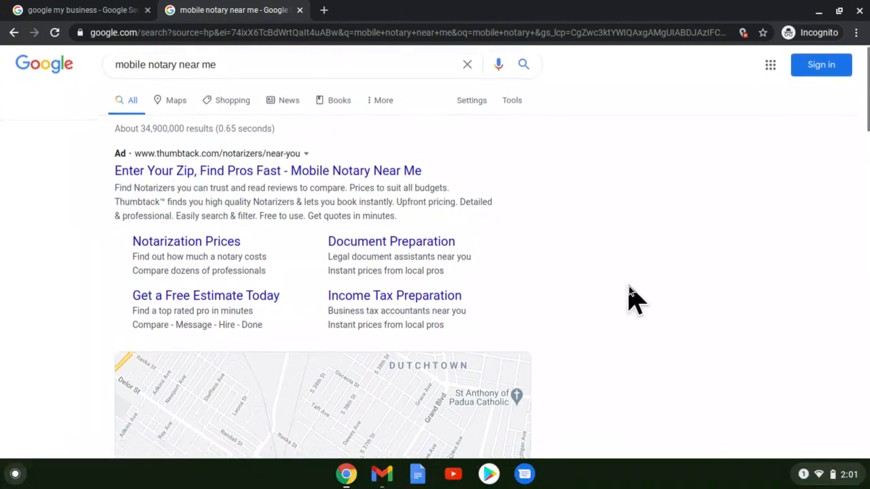
pyautogui.scroll(-3, 625, 293)
pyautogui.scroll(-3, 625, 305)
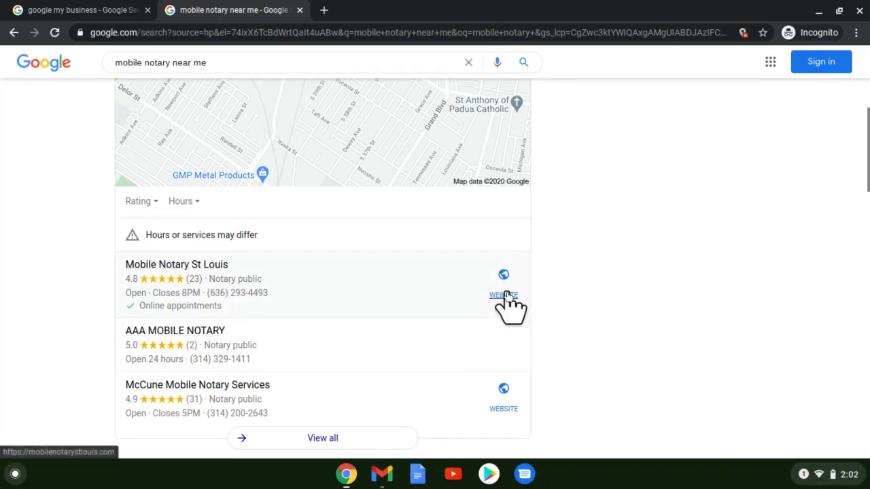
pyautogui.scroll(-1, 506, 297)
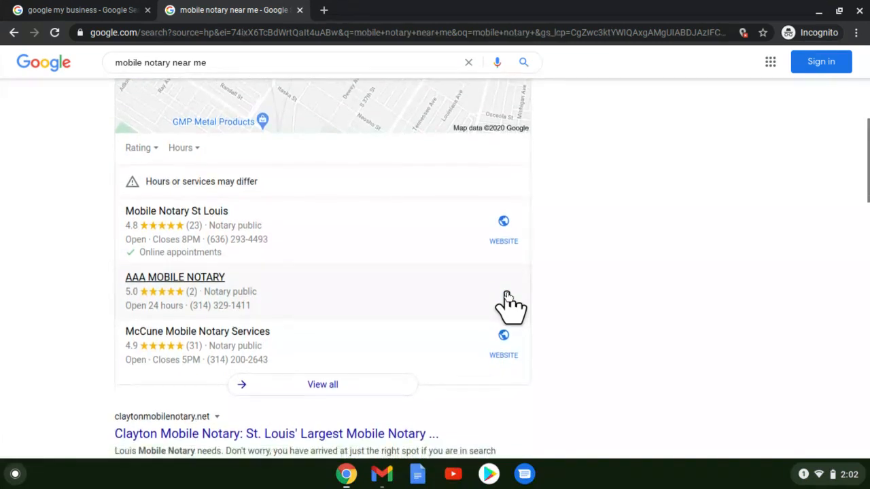
pyautogui.scroll(-1, 507, 299)
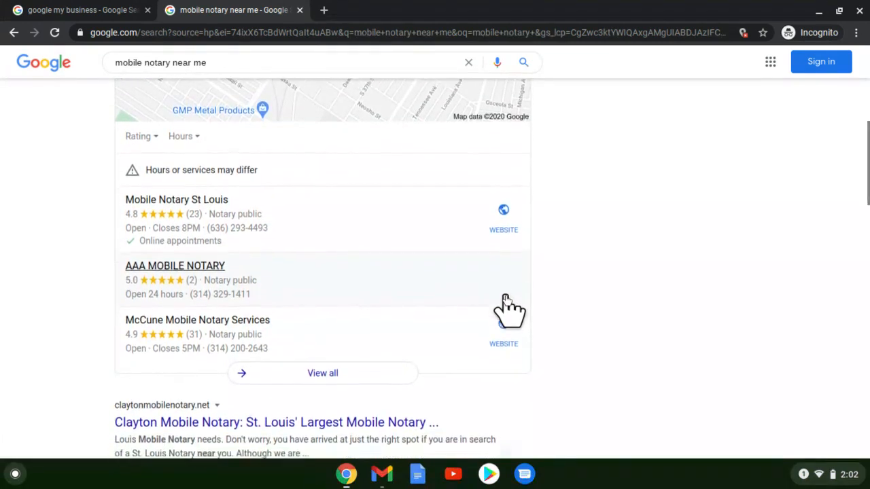
pyautogui.scroll(-1, 508, 357)
pyautogui.scroll(-1, 282, 414)
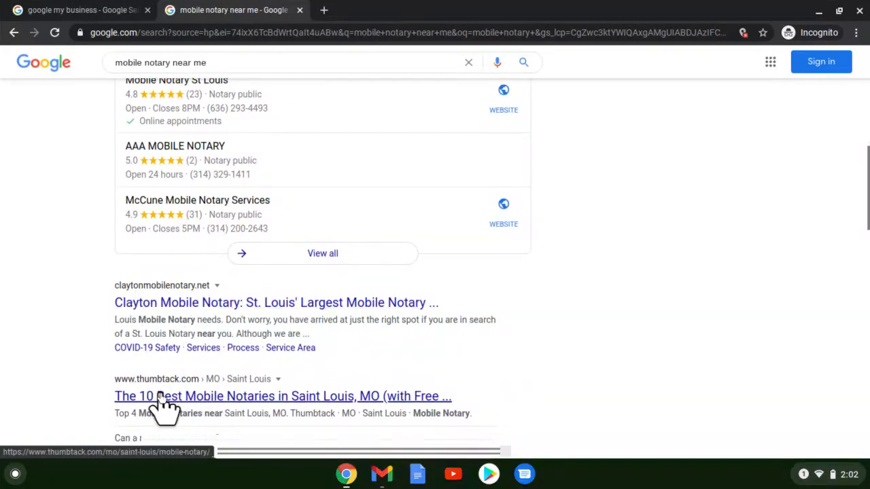
pyautogui.scroll(-2, 163, 408)
pyautogui.scroll(-3, 159, 394)
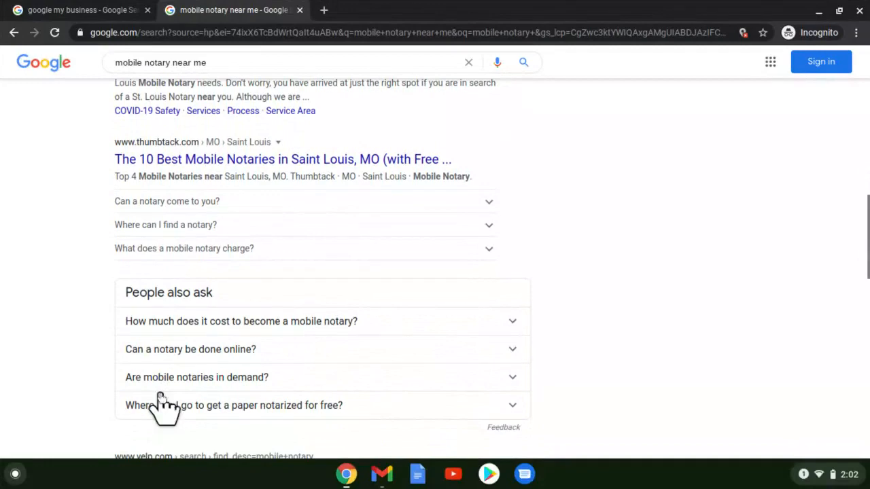
pyautogui.scroll(-1, 164, 406)
pyautogui.scroll(-2, 160, 394)
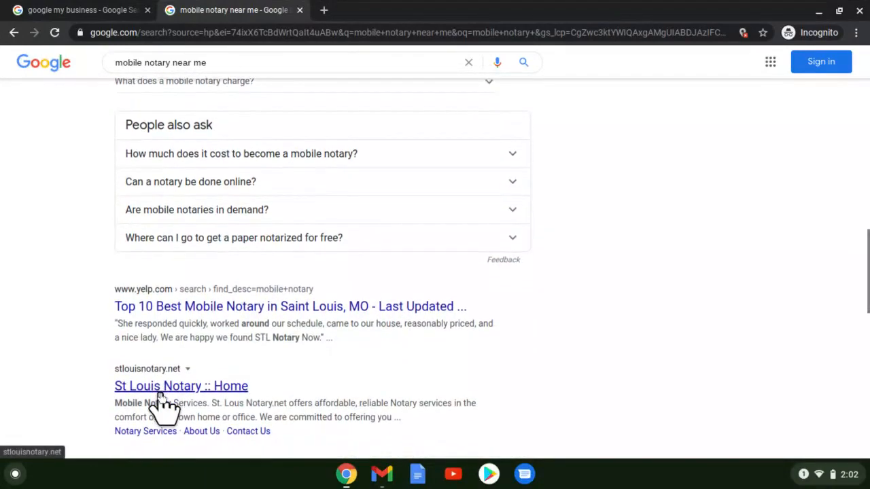
pyautogui.scroll(-1, 160, 401)
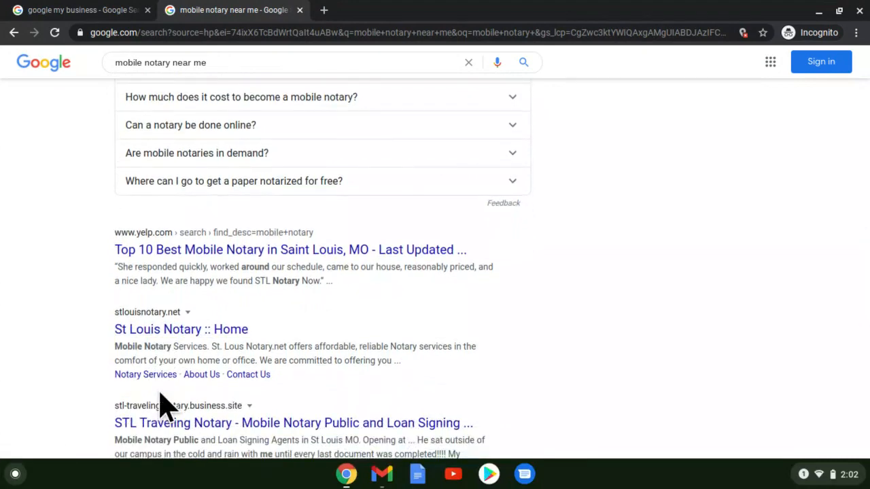
pyautogui.scroll(4, 161, 394)
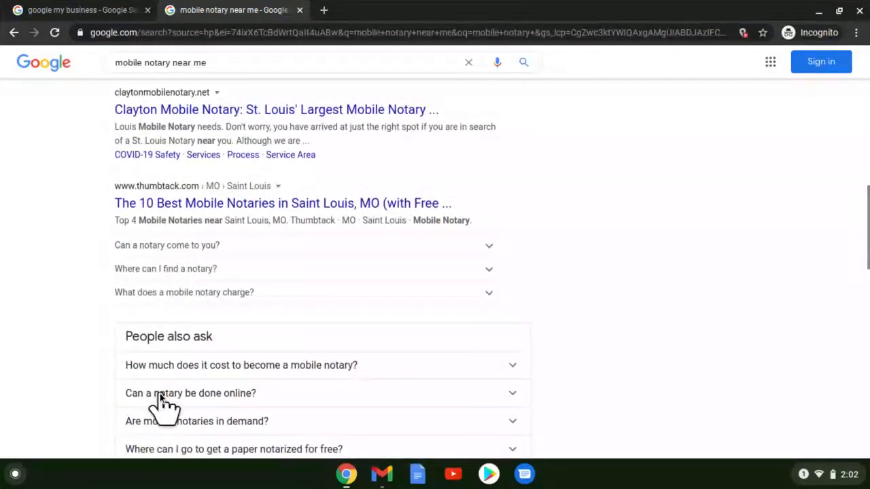
pyautogui.scroll(3, 160, 394)
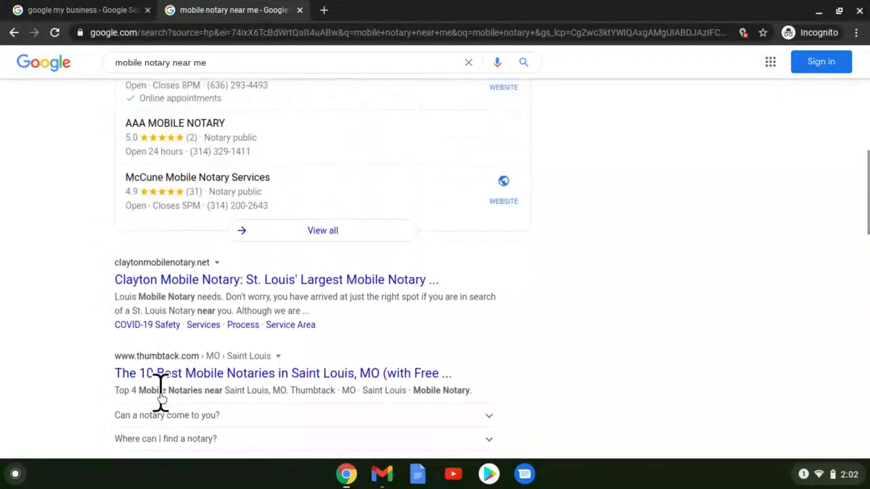
pyautogui.scroll(5, 160, 394)
pyautogui.scroll(1, 165, 407)
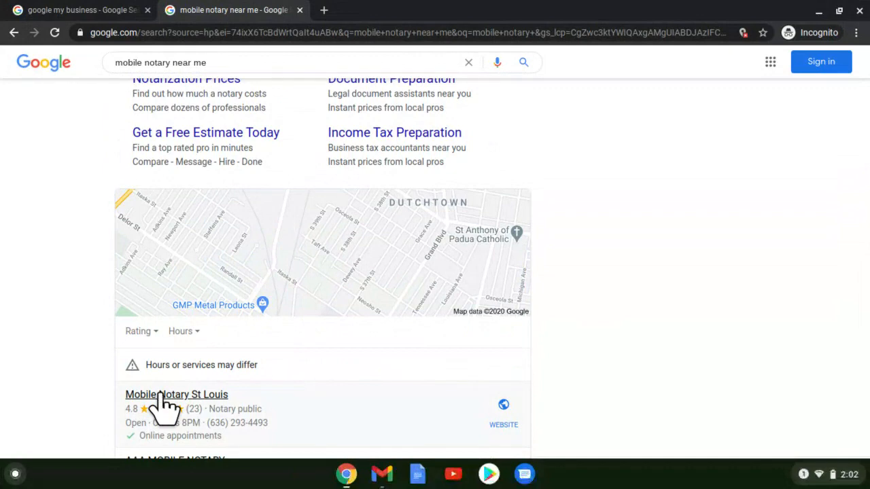
# - From the first tab's Google My Business result, reach the Manage now sign-in page
pyautogui.click(105, 13)
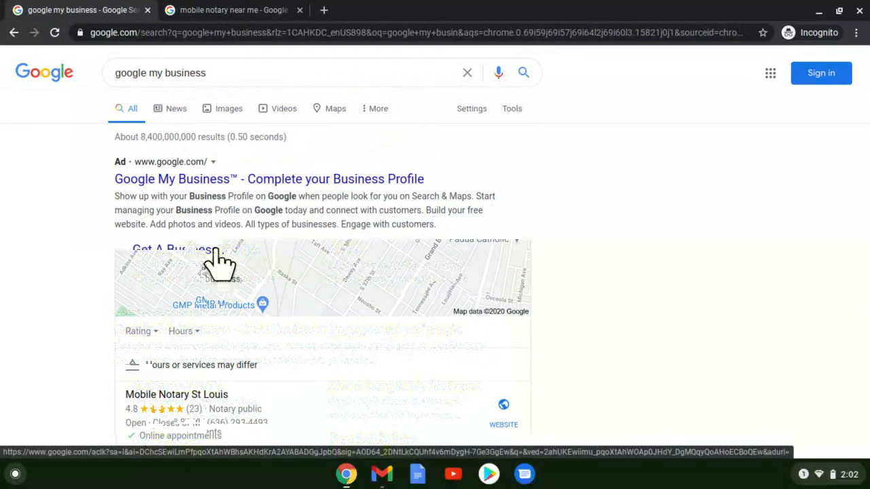
pyautogui.click(216, 250)
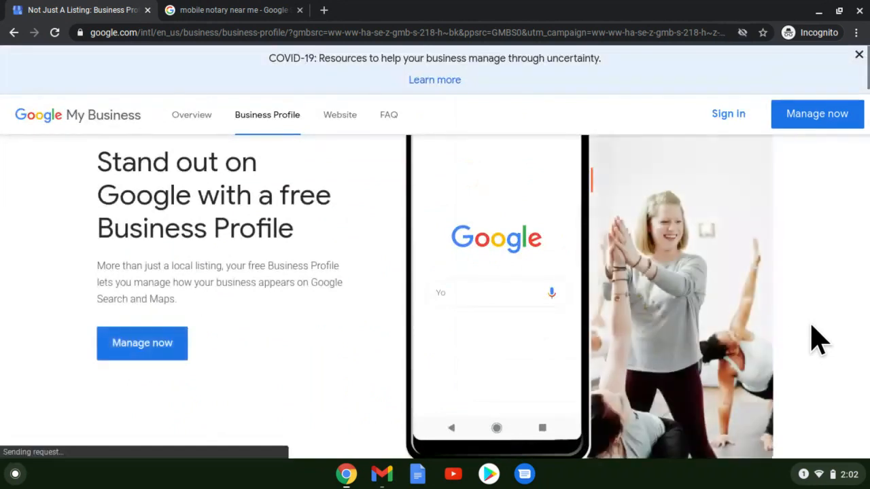
pyautogui.click(118, 342)
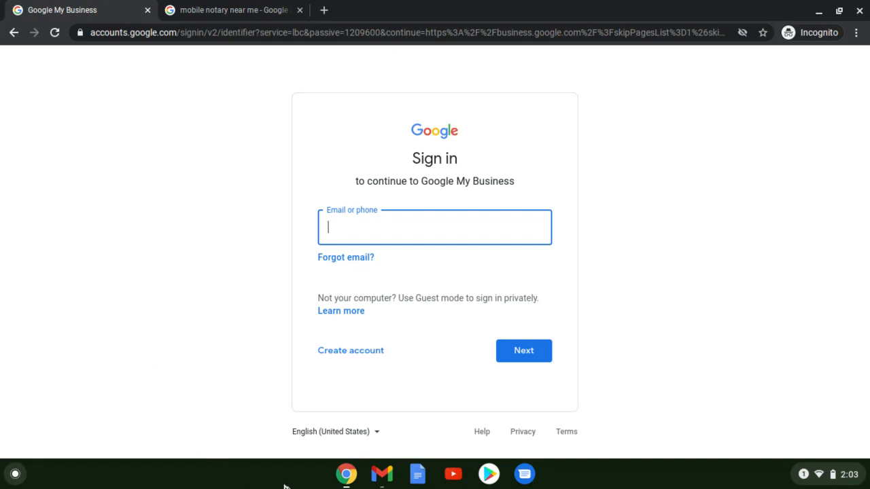
# - Bring the Loom window forward, then return to the Google My Business tab
pyautogui.click(347, 478)
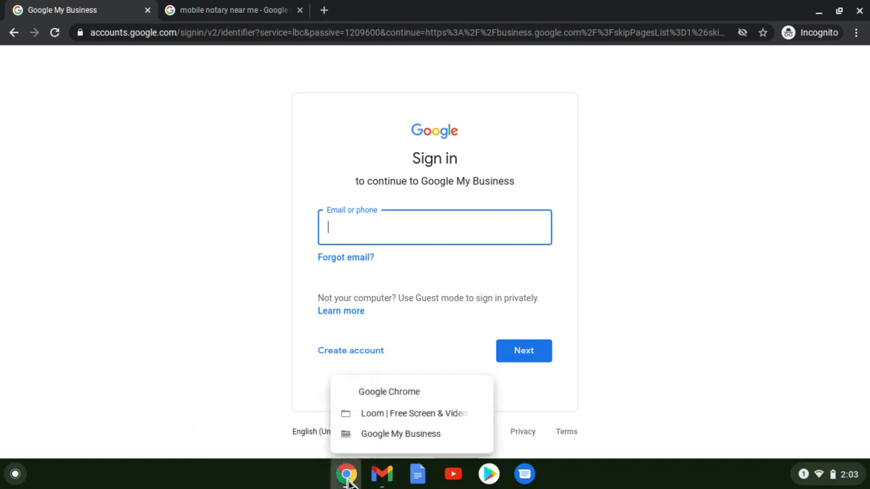
pyautogui.click(367, 415)
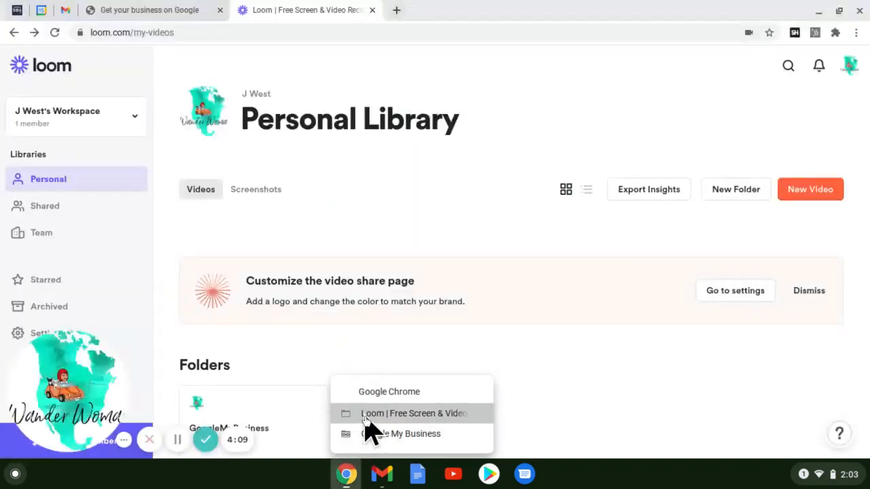
pyautogui.click(144, 7)
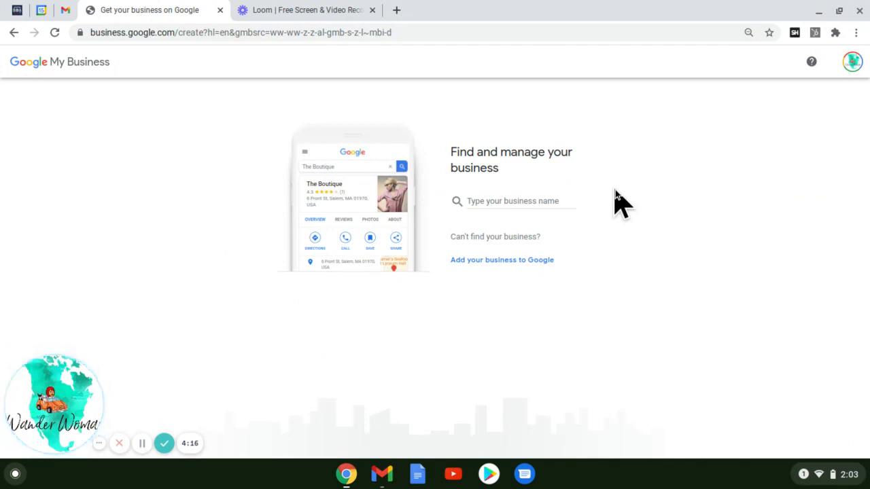
# - Search for 'Dutchtown Neighborhood Notary', then choose to add a new business to Google
pyautogui.click(531, 198)
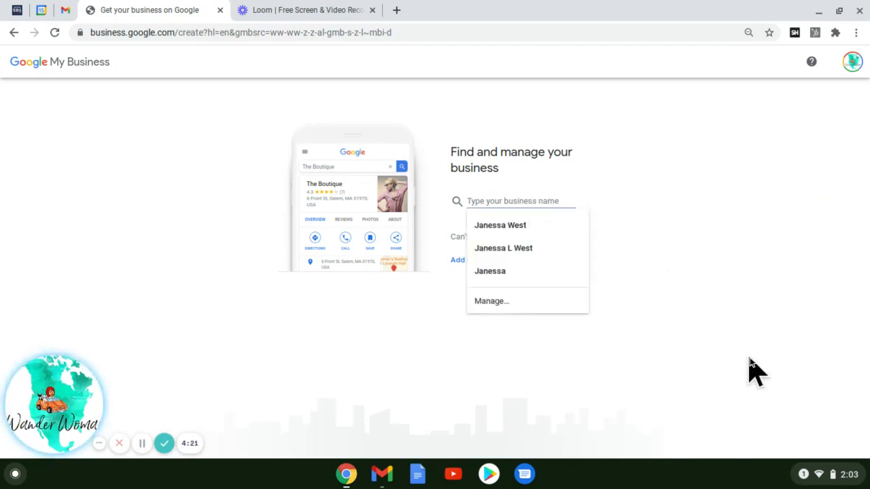
pyautogui.write('Dut')
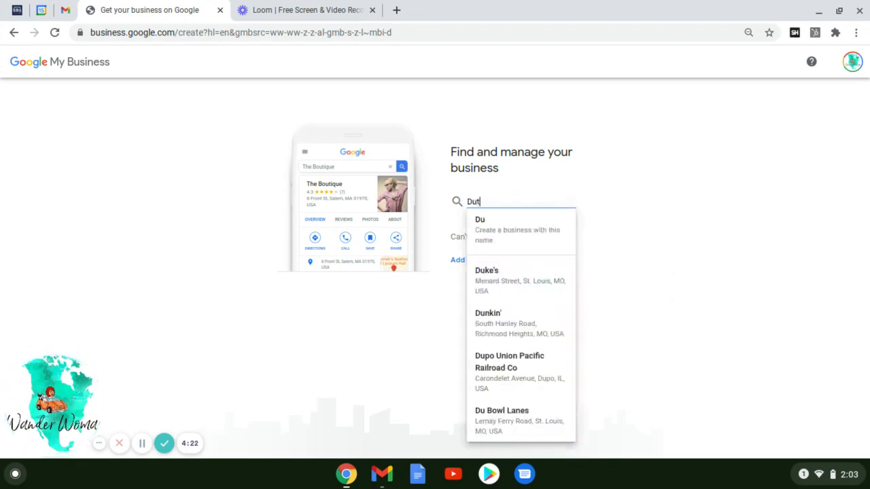
pyautogui.write('chtown ')
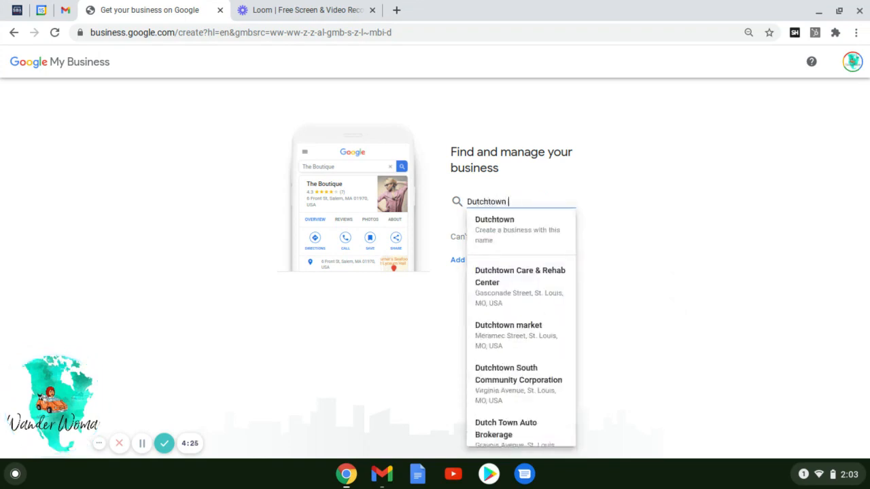
pyautogui.write('Neighbor')
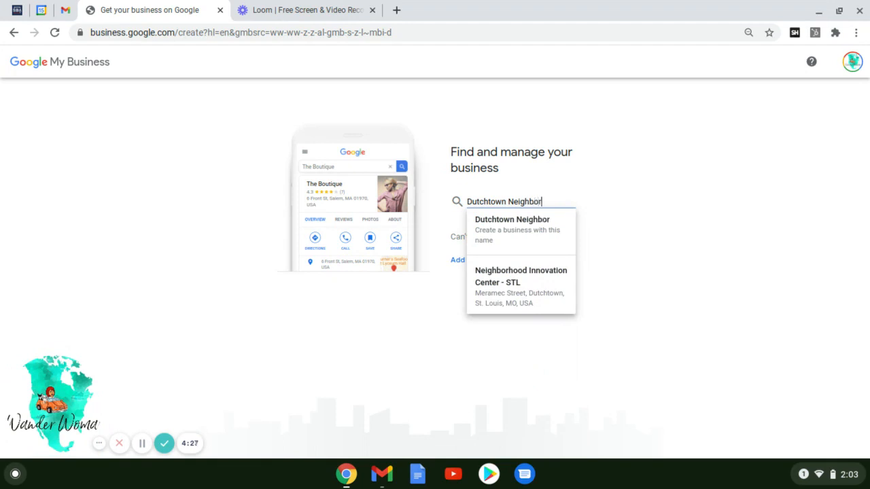
pyautogui.write('hood Notary')
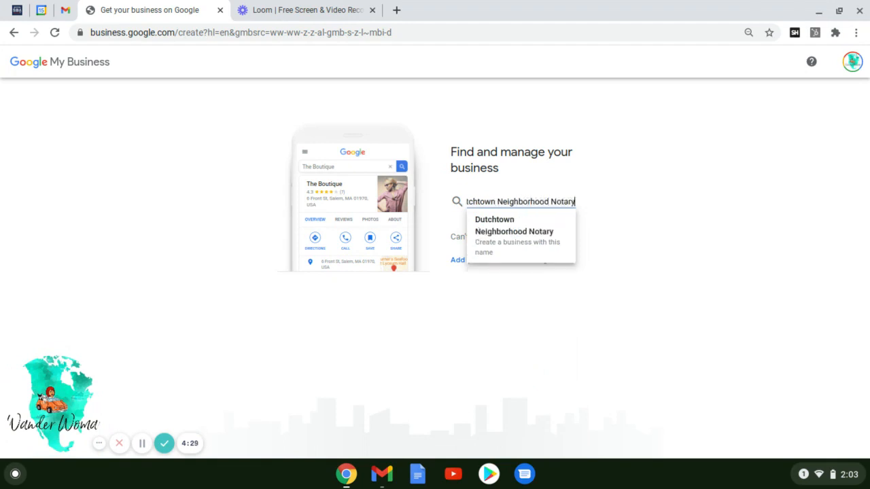
pyautogui.click(709, 416)
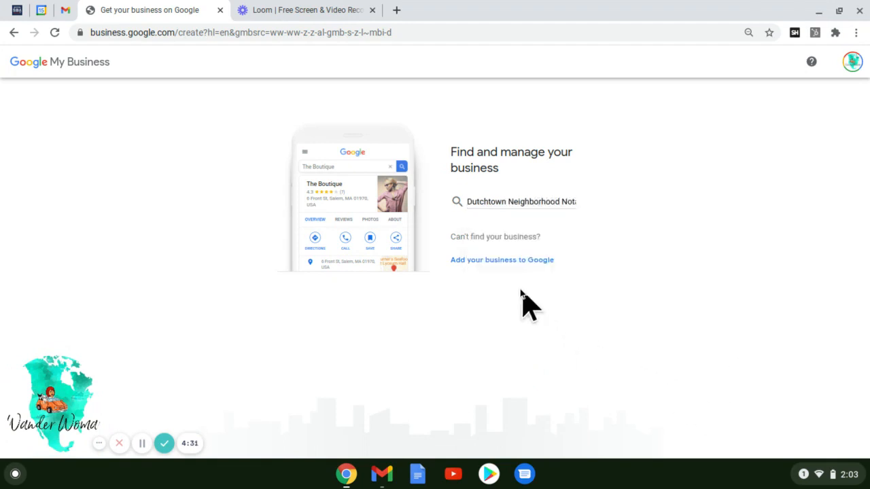
pyautogui.click(495, 260)
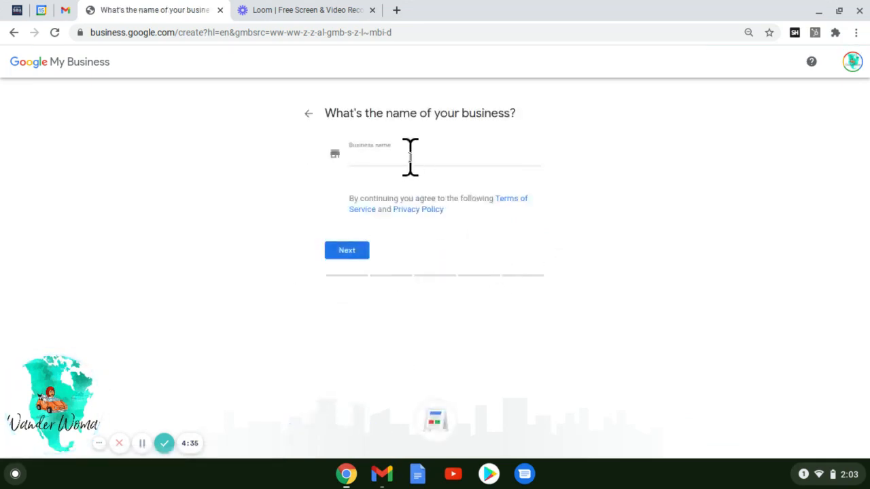
# - Name the new business 'Dutchtown Mobile Notary'
pyautogui.click(410, 157)
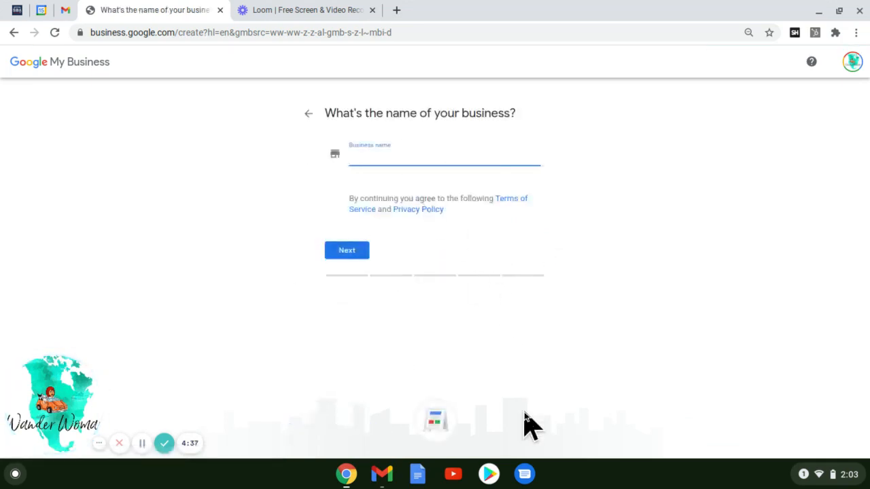
pyautogui.write('Dutc')
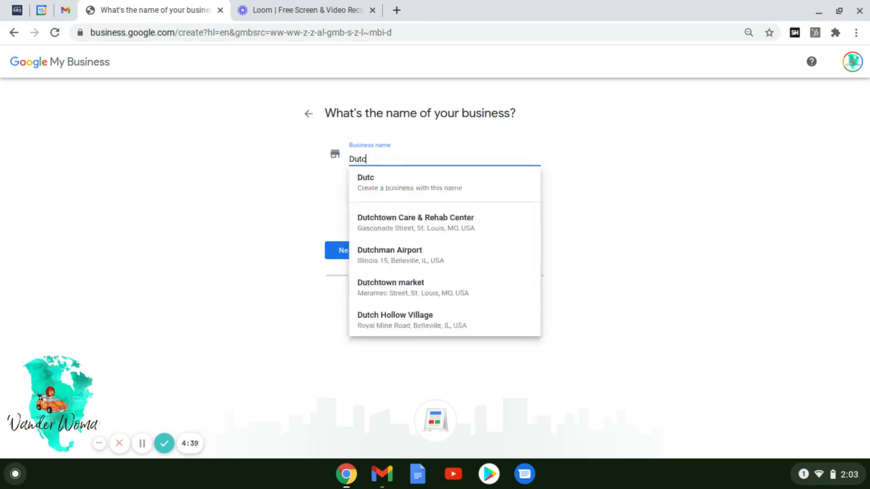
pyautogui.write('htown Mob')
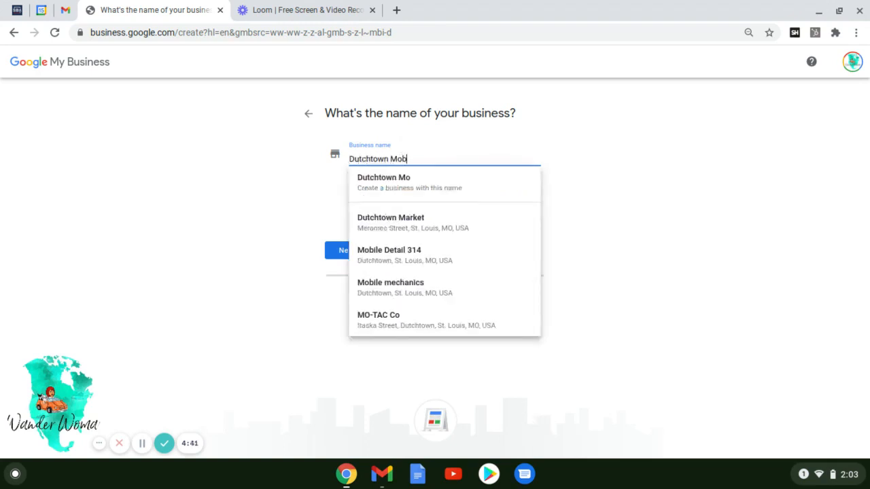
pyautogui.write('ile Notary')
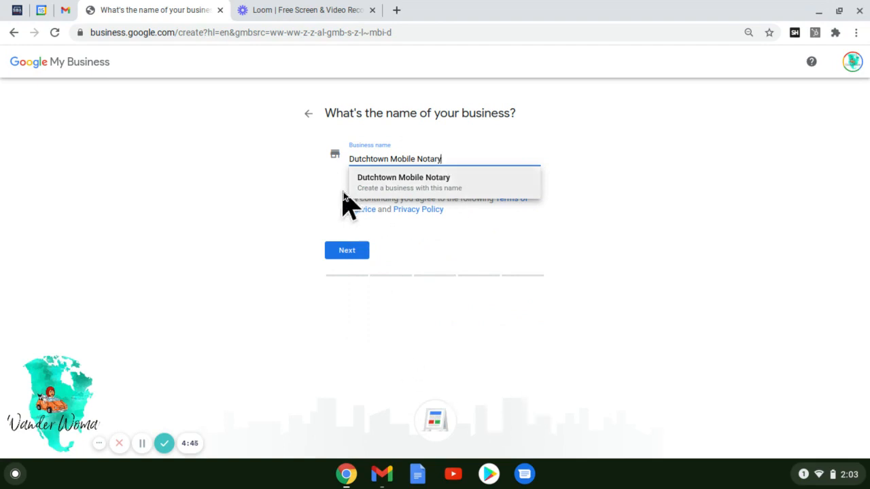
pyautogui.click(378, 189)
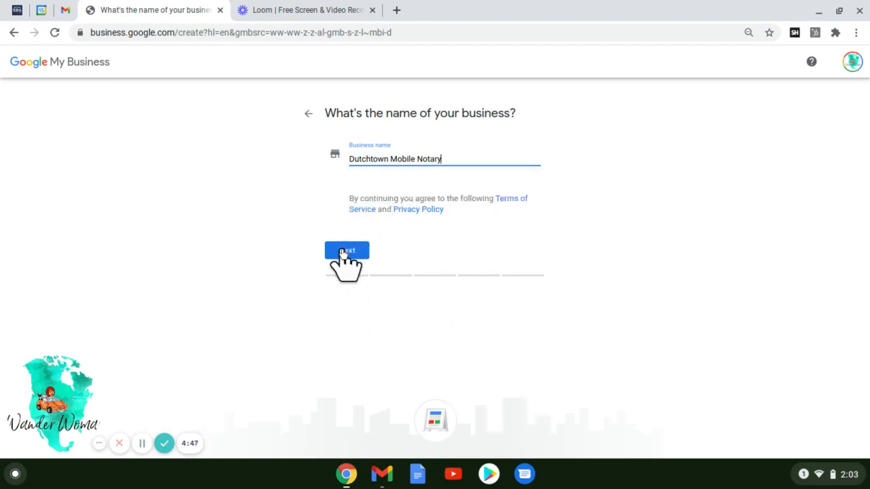
pyautogui.click(347, 253)
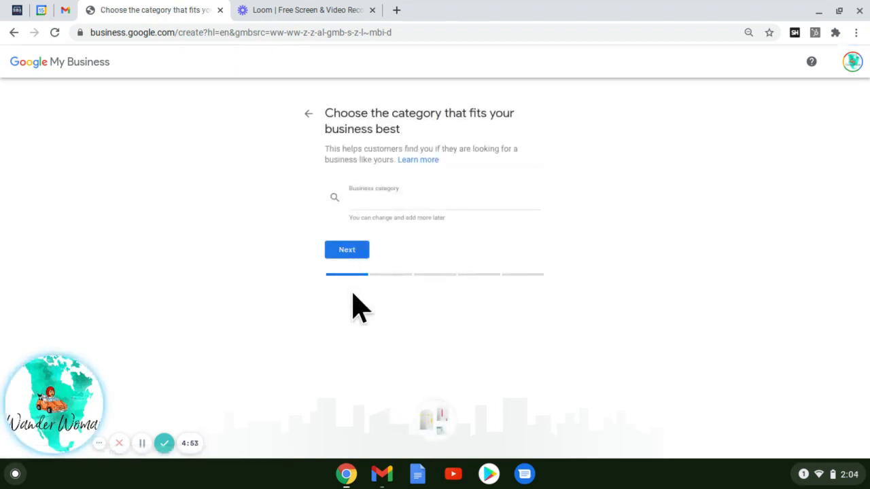
# - Set the business category to Notary public
pyautogui.click(398, 202)
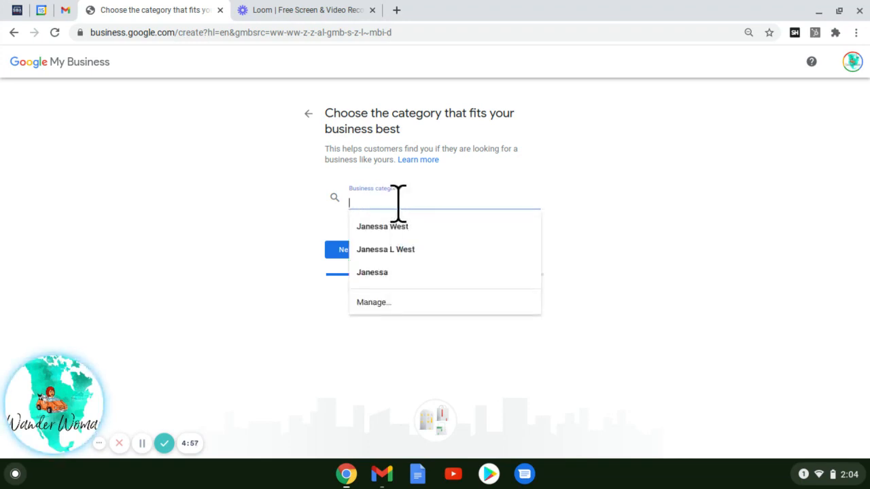
pyautogui.write('NOtary')
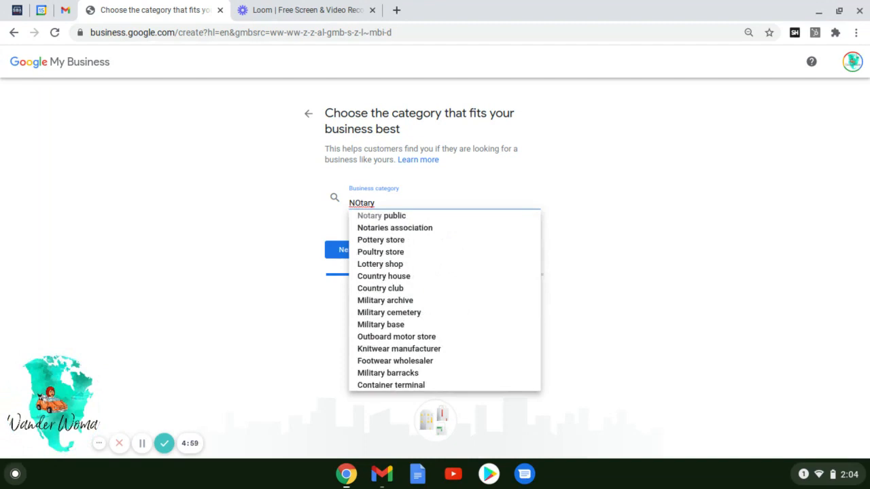
pyautogui.click(376, 219)
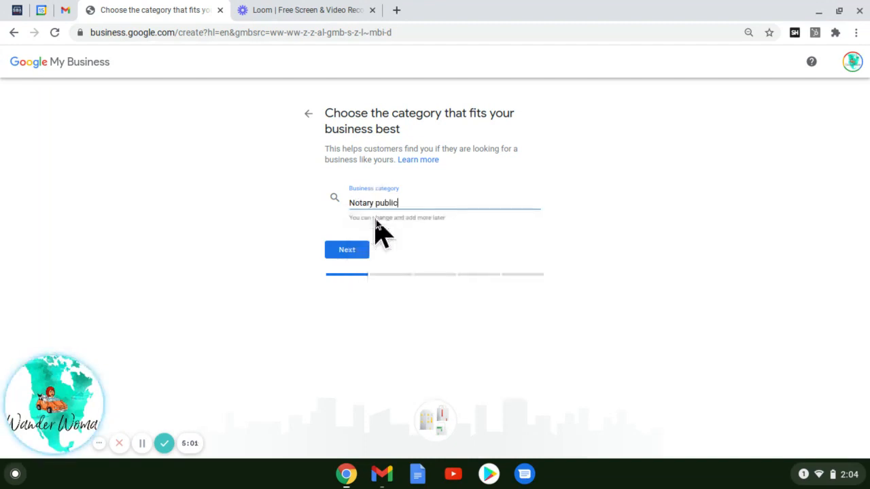
pyautogui.click(345, 252)
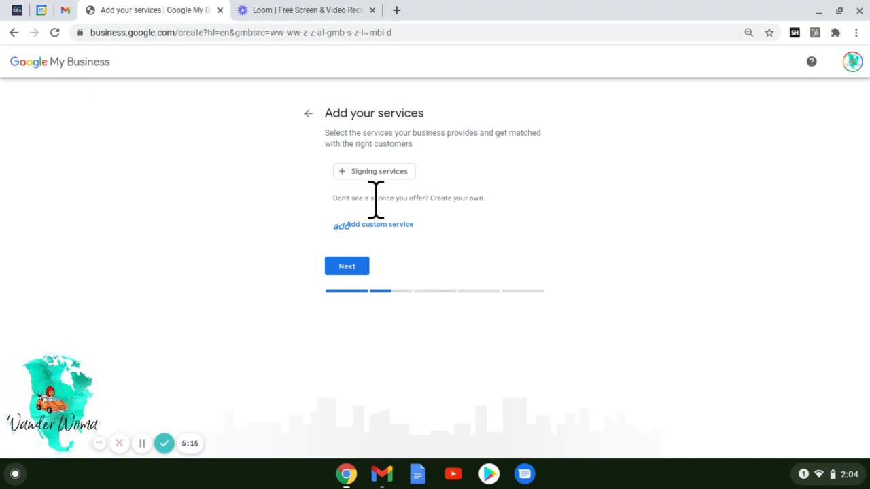
# - Add custom services Notary, Loan Signing Agent, Traveling Notary and Mobile Notary
pyautogui.click(339, 223)
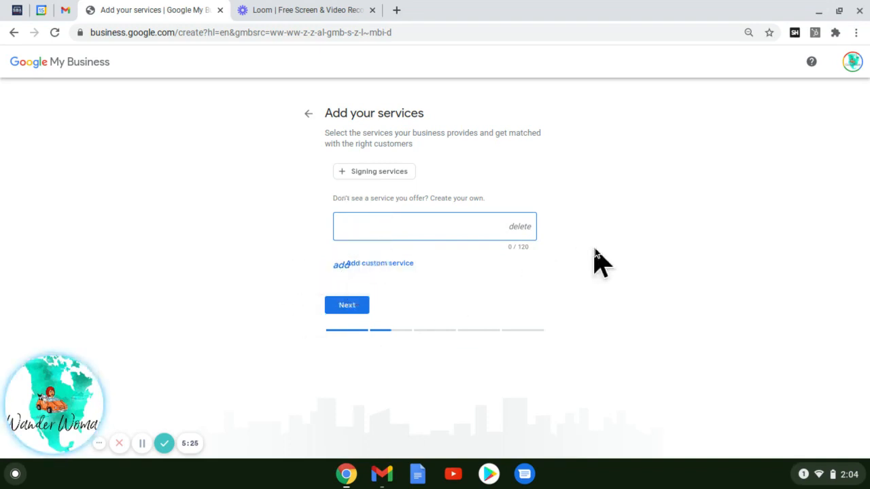
pyautogui.write('Notary')
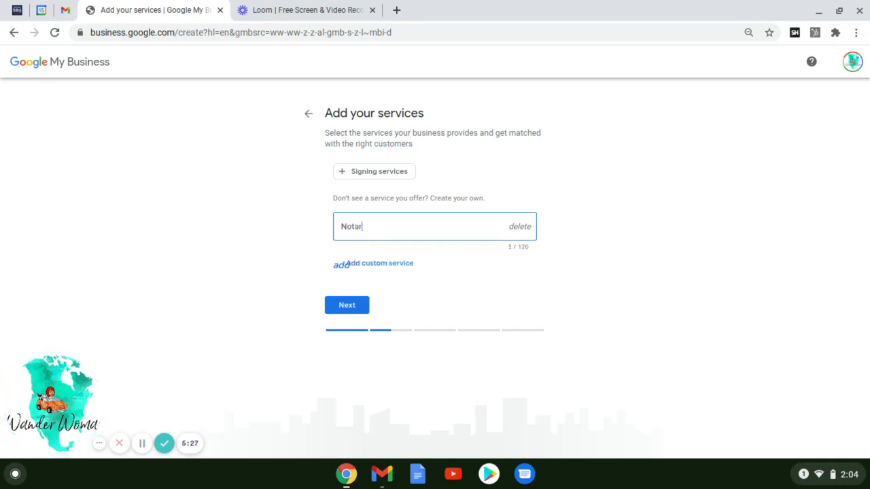
pyautogui.click(351, 264)
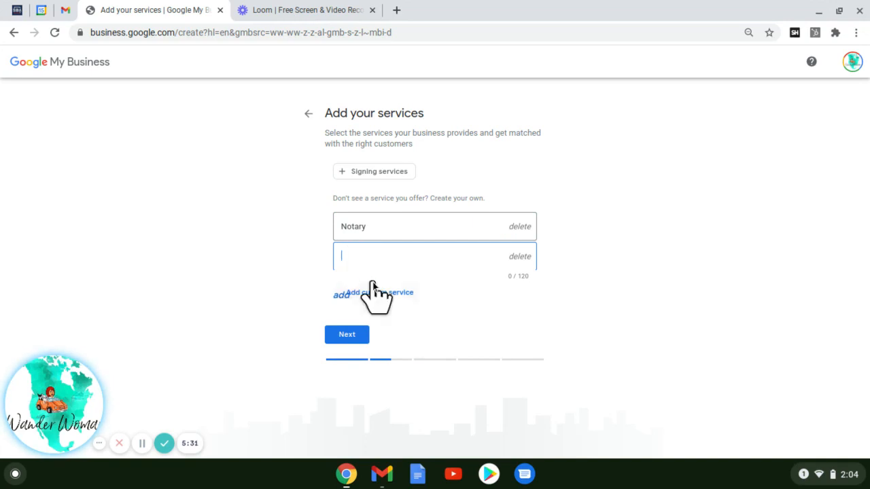
pyautogui.write('Loan Signing Agent')
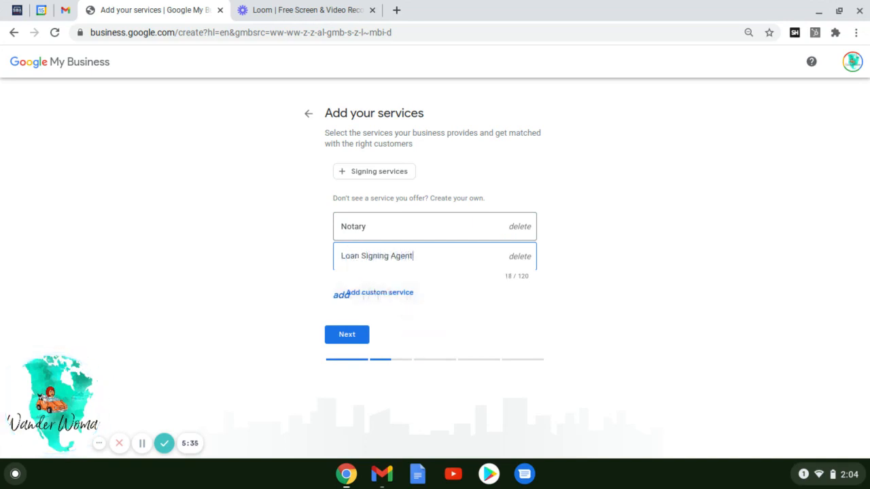
pyautogui.click(350, 294)
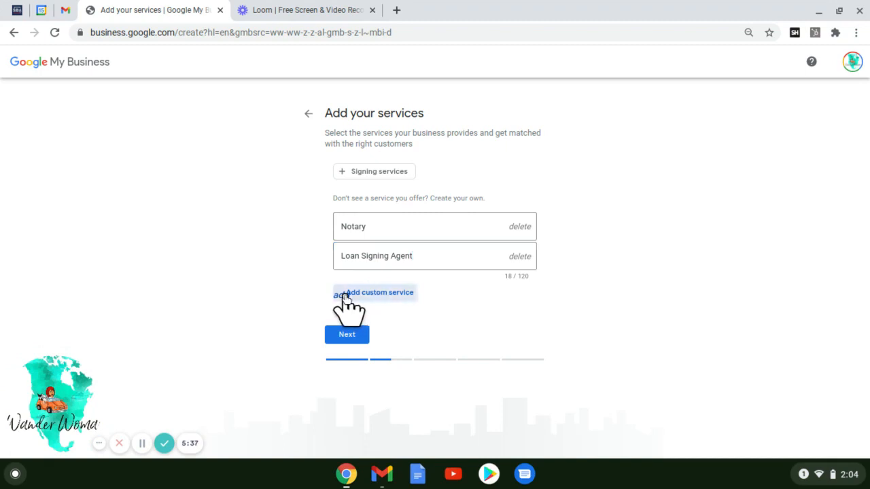
pyautogui.write('T')
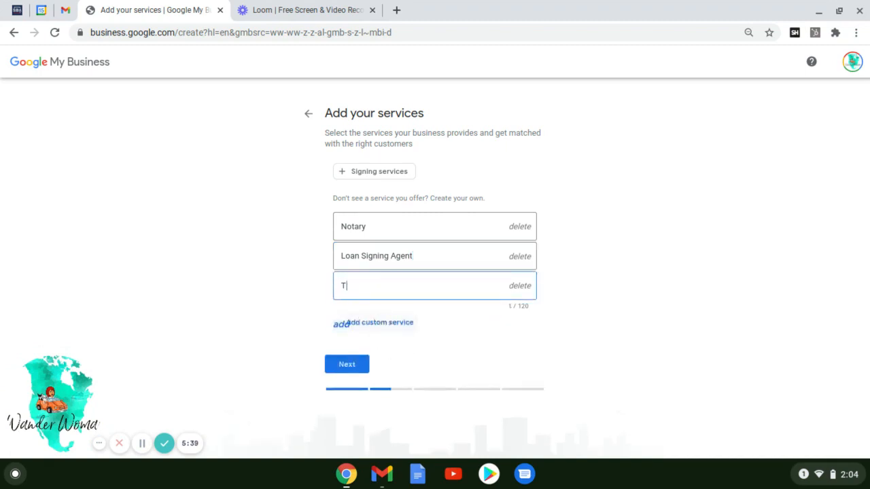
pyautogui.write('raveling Notary')
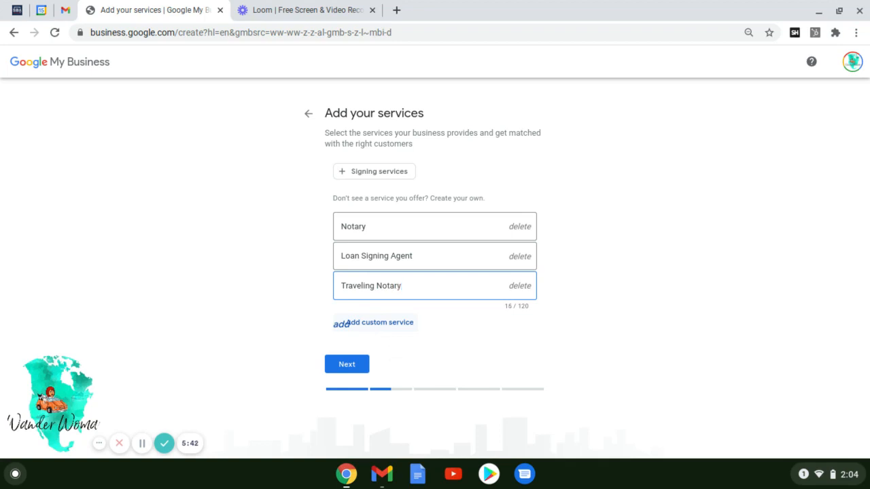
pyautogui.click(343, 324)
pyautogui.write('MO')
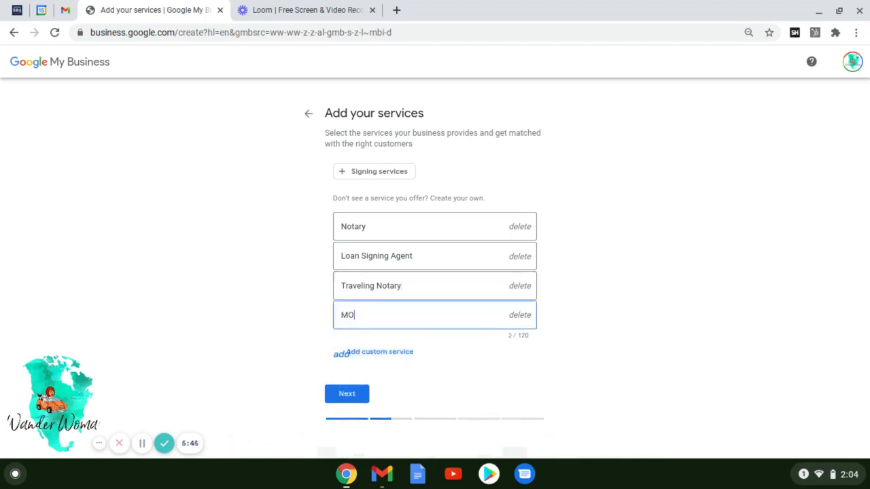
pyautogui.write('bile N')
pyautogui.press('BackSpace')
pyautogui.write('otary')
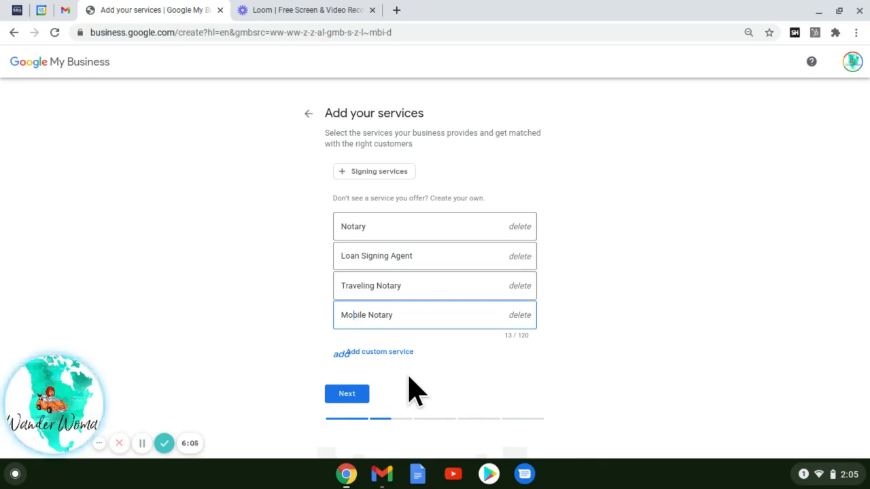
pyautogui.click(350, 400)
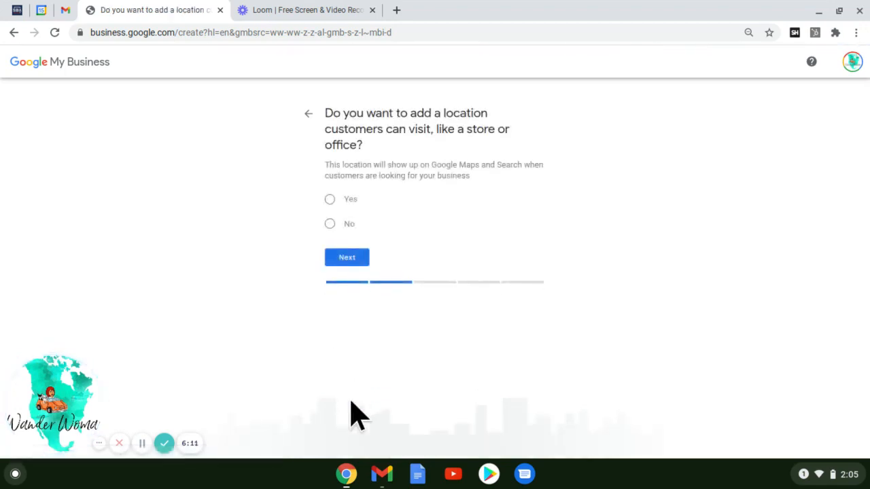
# - Answer No to having a location customers can visit, after briefly trying Yes
pyautogui.click(330, 200)
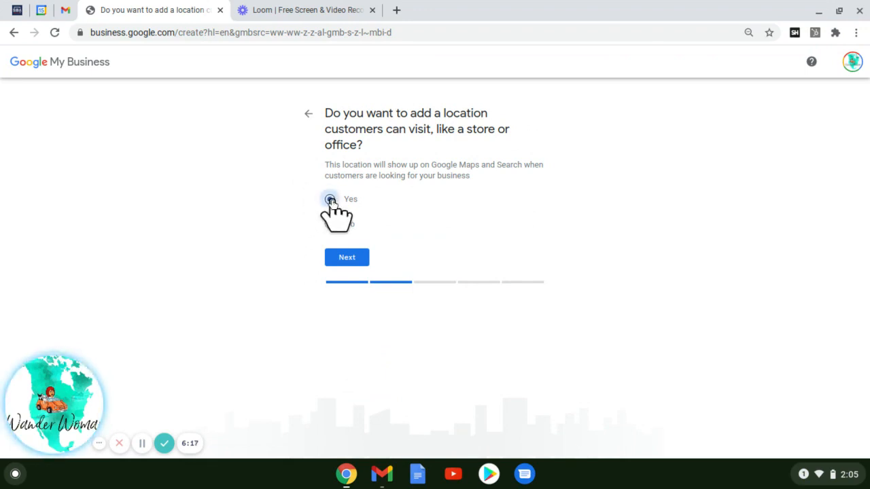
pyautogui.click(347, 259)
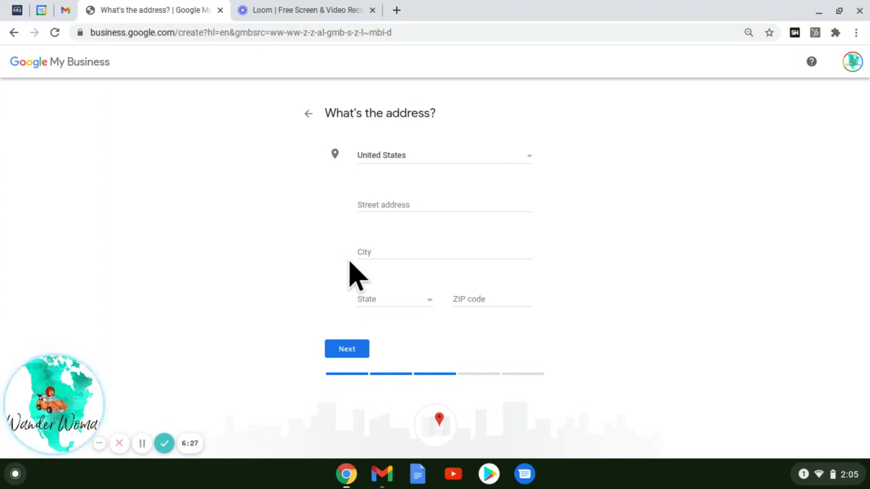
pyautogui.click(308, 114)
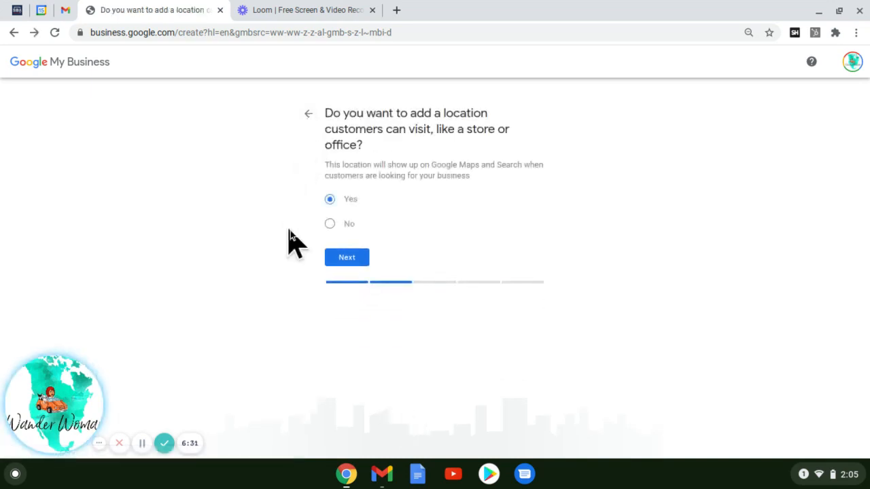
pyautogui.click(330, 225)
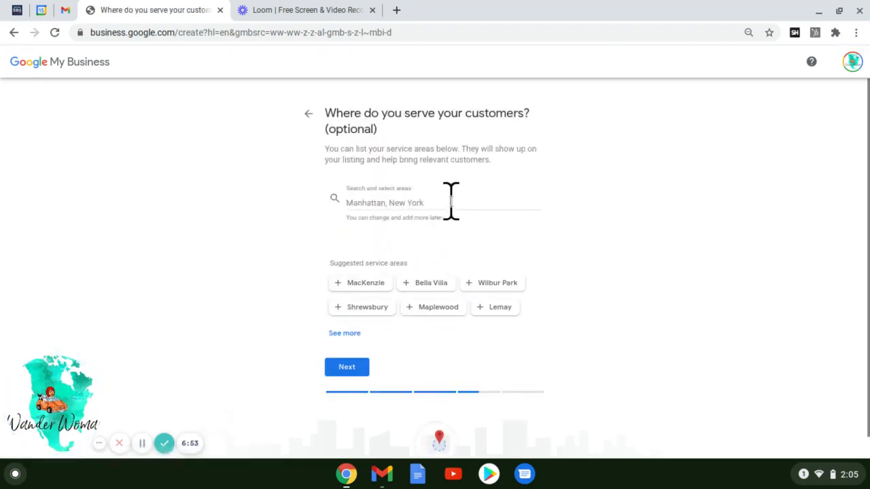
# - Search and add St. Louis, Dutchtown and Tower Grove as service areas
pyautogui.click(451, 200)
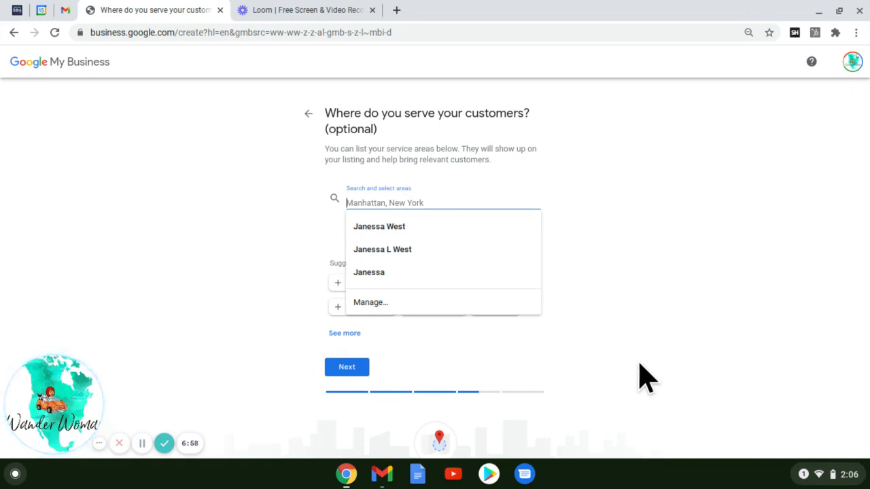
pyautogui.write('st louis')
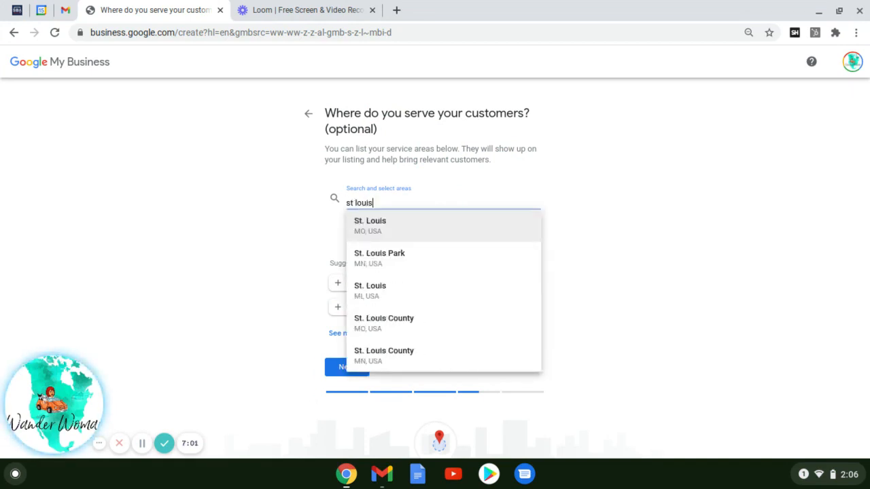
pyautogui.click(429, 232)
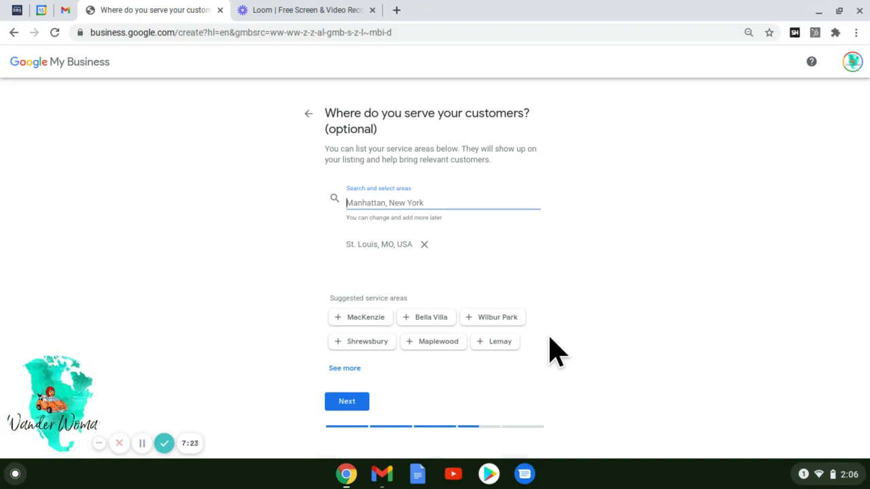
pyautogui.write('dut')
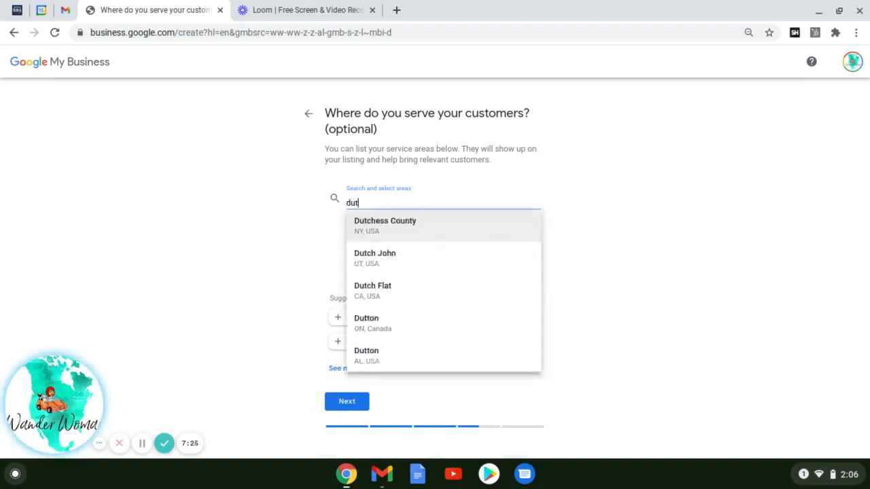
pyautogui.write('cht')
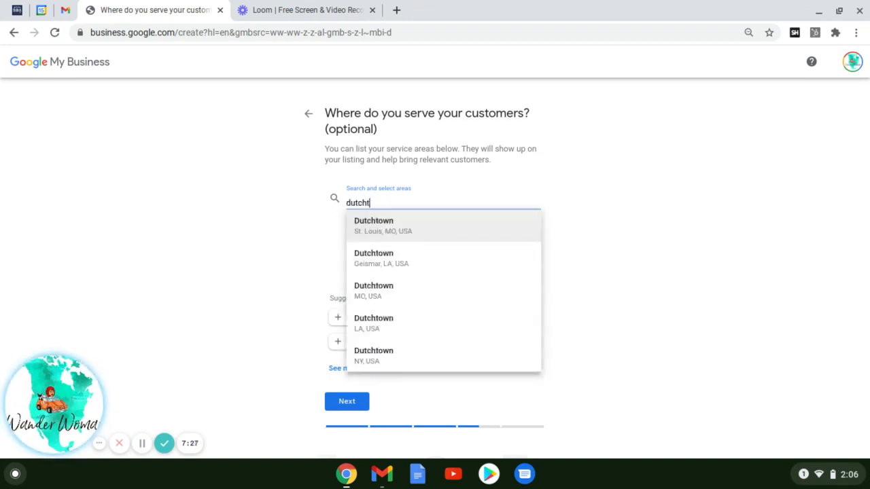
pyautogui.click(438, 227)
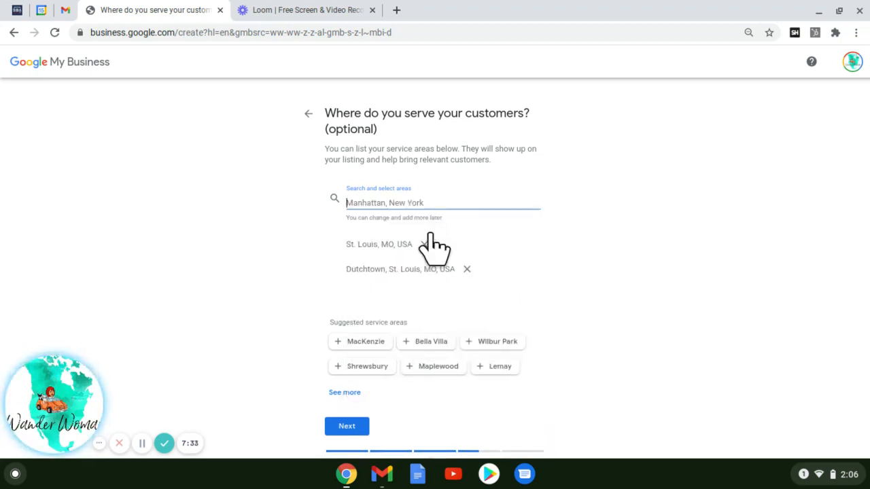
pyautogui.write('tower')
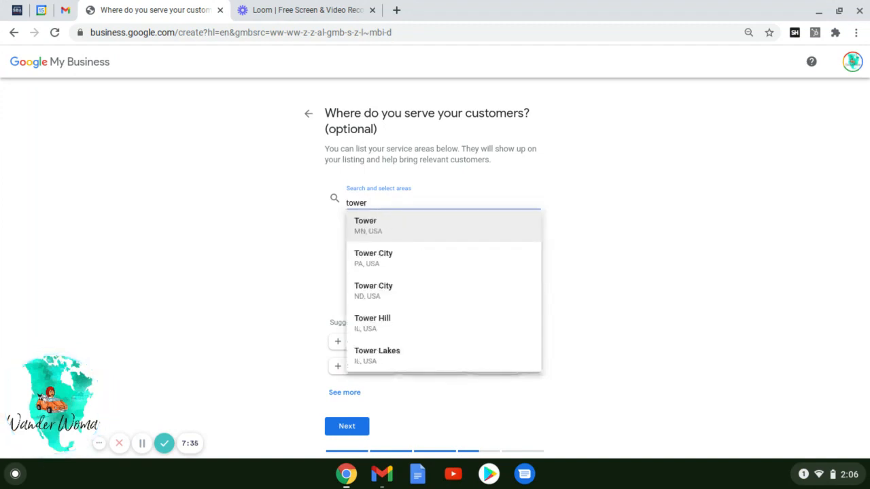
pyautogui.write(' gro')
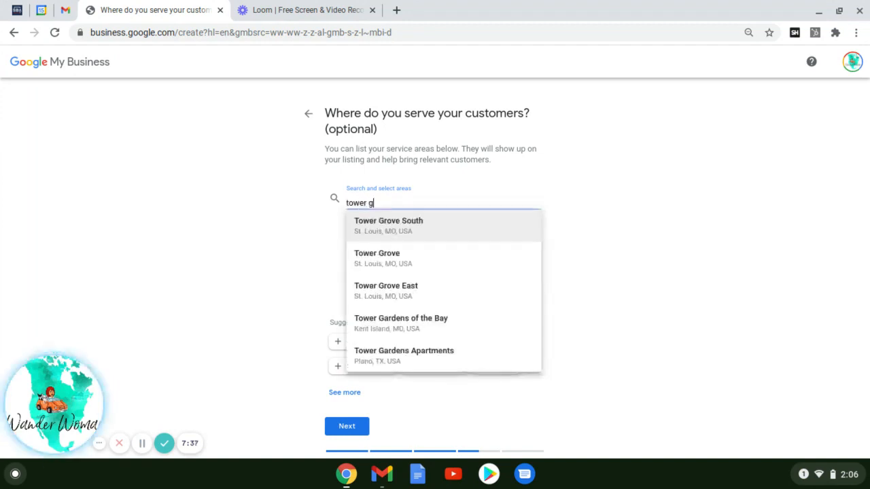
pyautogui.click(413, 260)
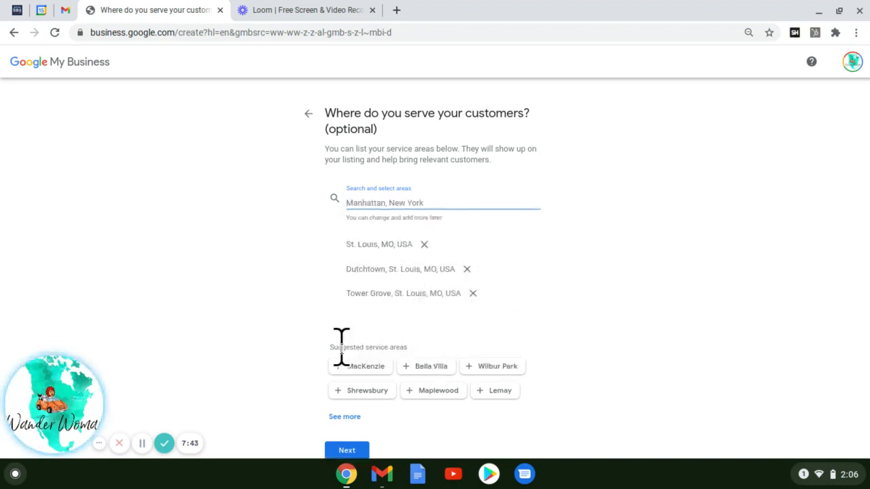
# - Add the suggested Shrewsbury, Maplewood and Lemay service areas and continue
pyautogui.click(359, 390)
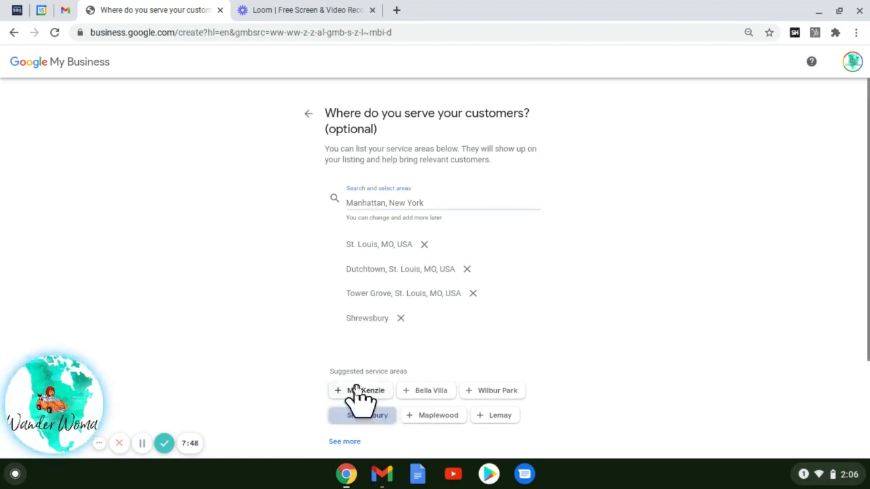
pyautogui.click(445, 417)
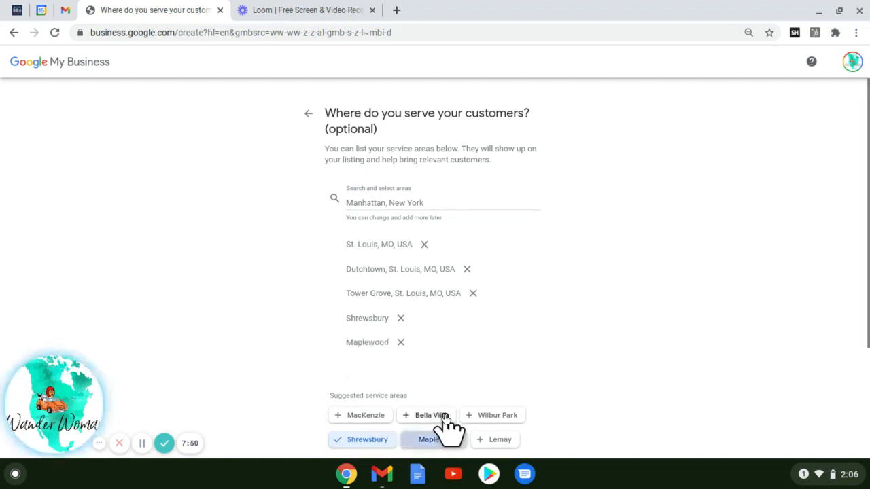
pyautogui.click(500, 441)
pyautogui.scroll(-3, 541, 389)
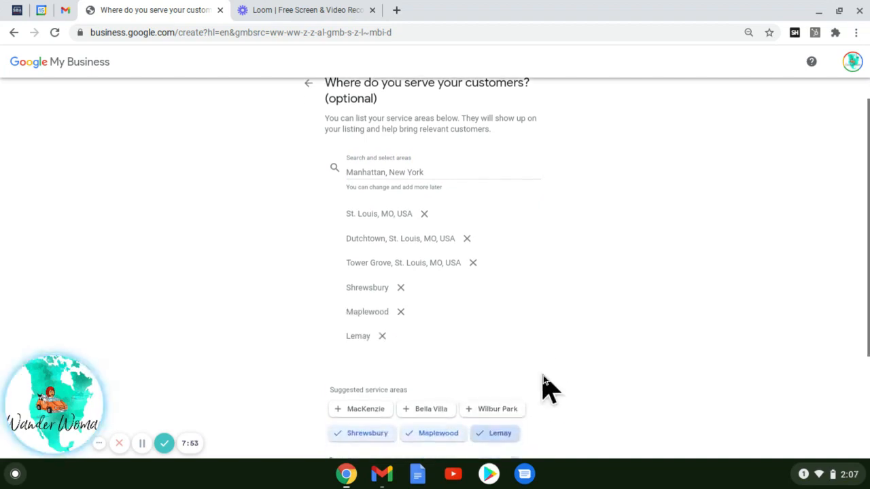
pyautogui.scroll(2, 544, 388)
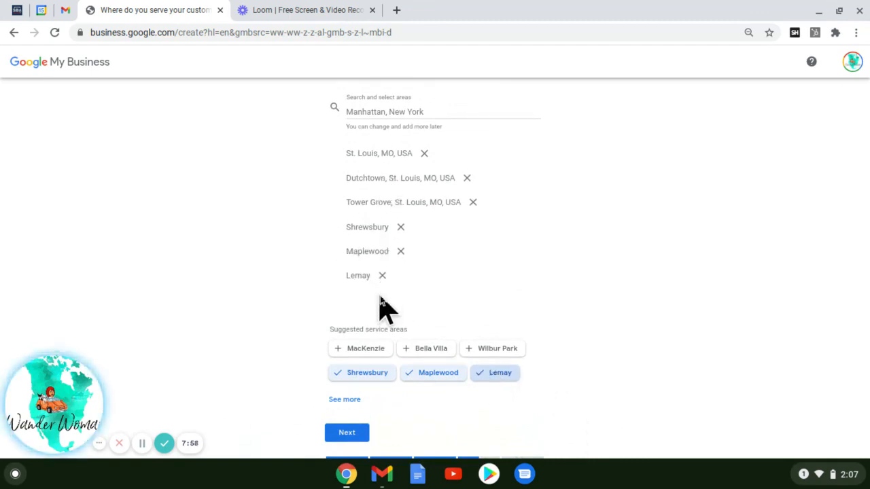
pyautogui.click(359, 436)
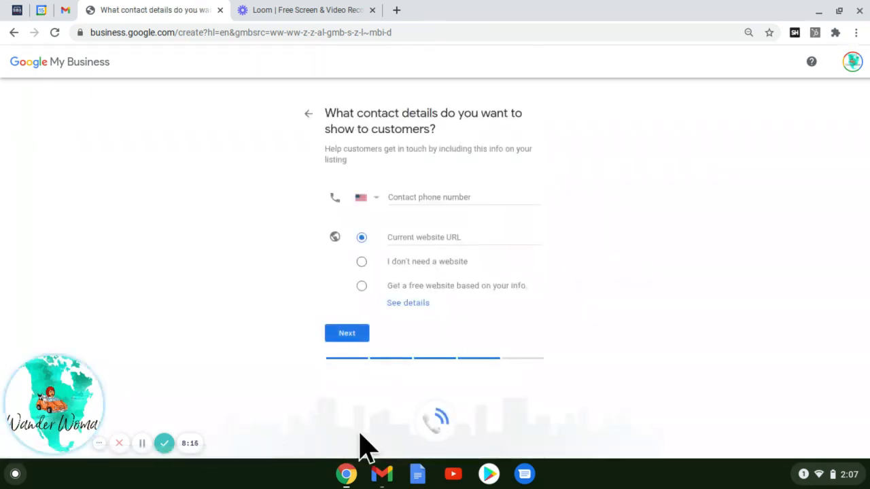
pyautogui.click(419, 195)
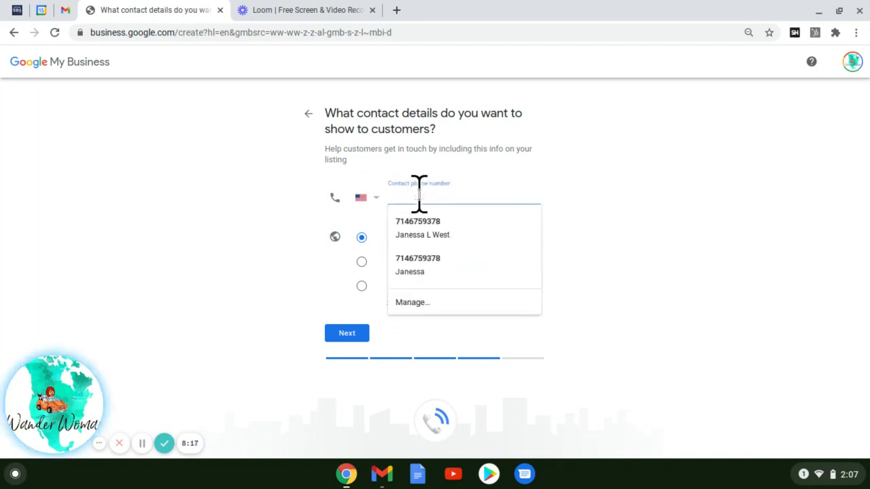
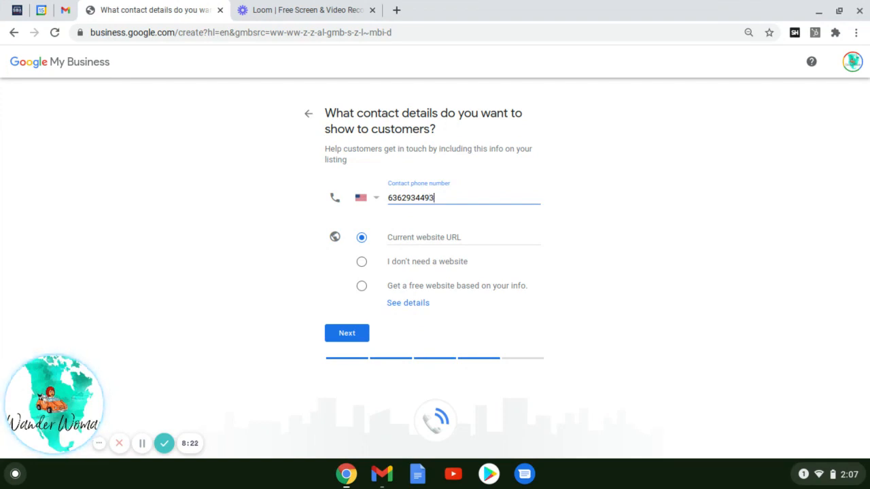
pyautogui.click(397, 238)
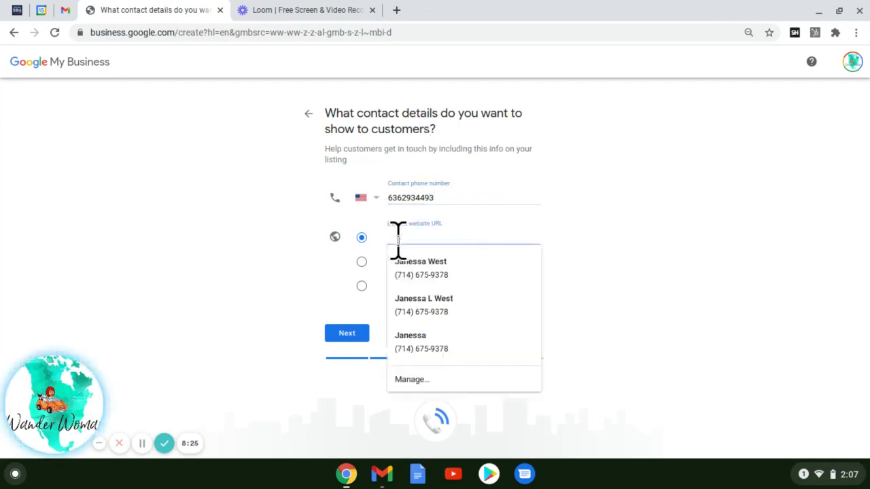
pyautogui.write('www.MobileNotaryStL')
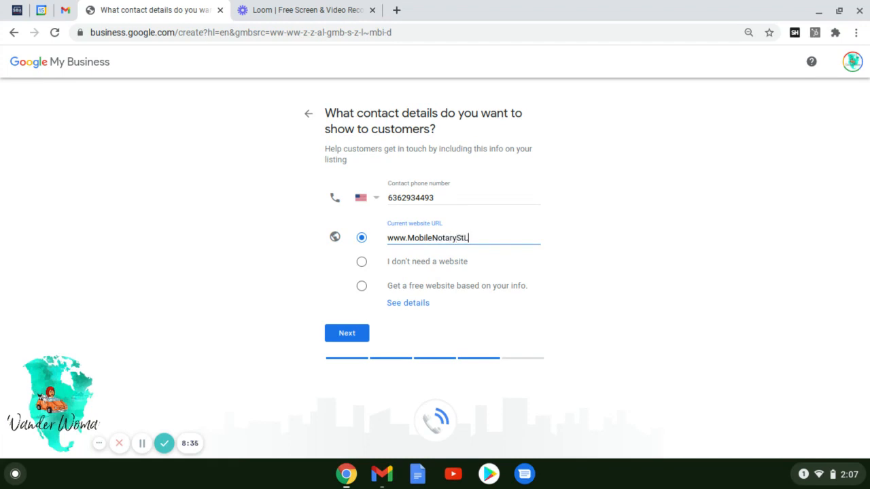
pyautogui.write('.com')
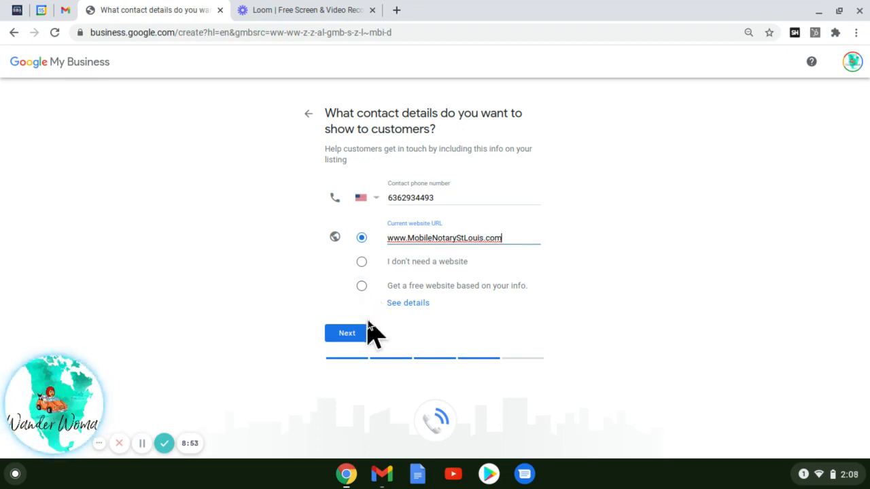
pyautogui.click(347, 334)
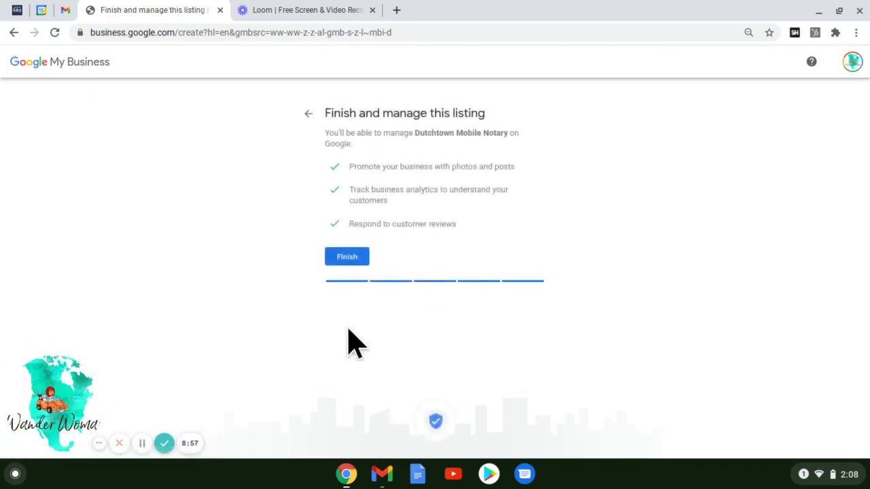
# - Finish the Dutchtown Mobile Notary listing and choose to verify the mailing address later
pyautogui.click(351, 261)
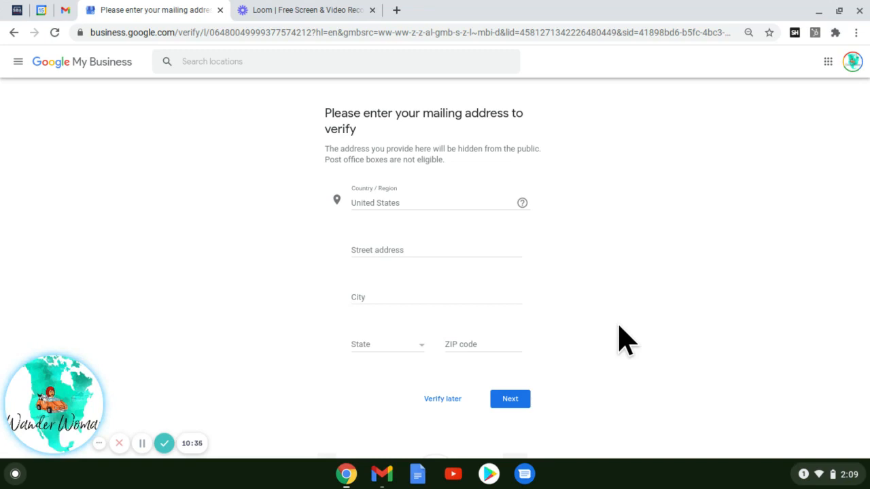
pyautogui.click(440, 399)
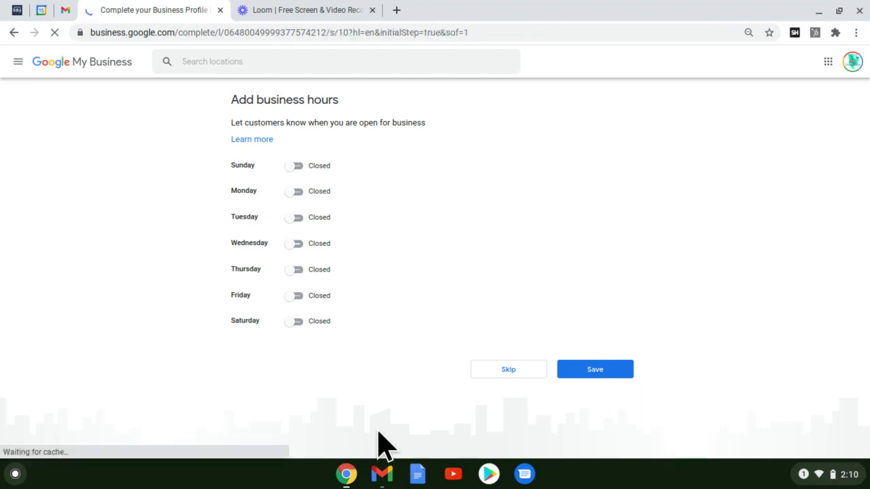
# - Mark every day from Sunday to Saturday as open
pyautogui.click(290, 167)
pyautogui.click(292, 192)
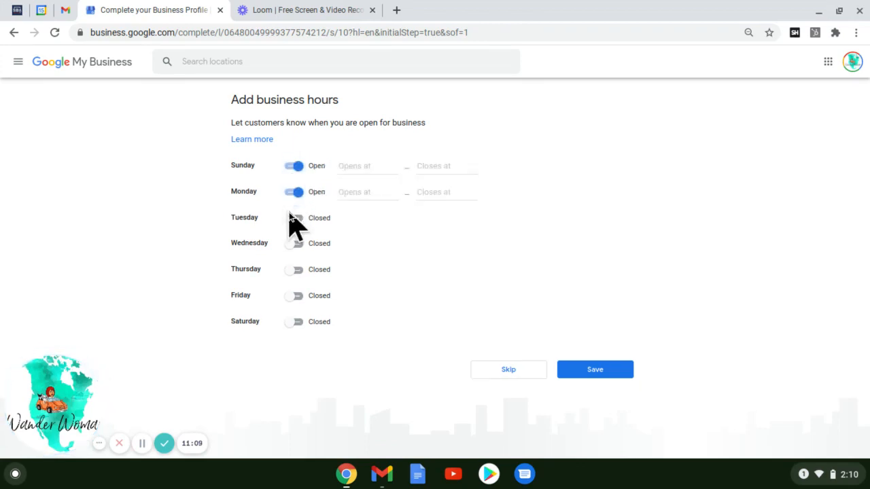
pyautogui.click(292, 217)
pyautogui.click(293, 243)
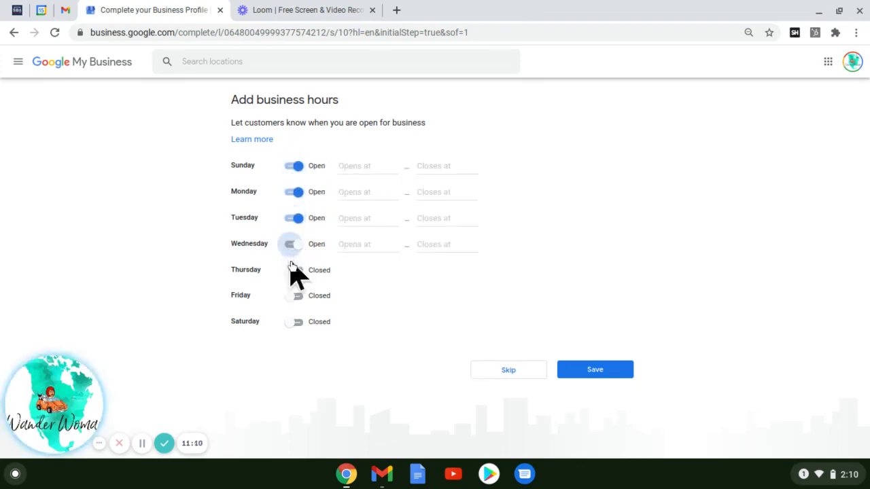
pyautogui.click(293, 270)
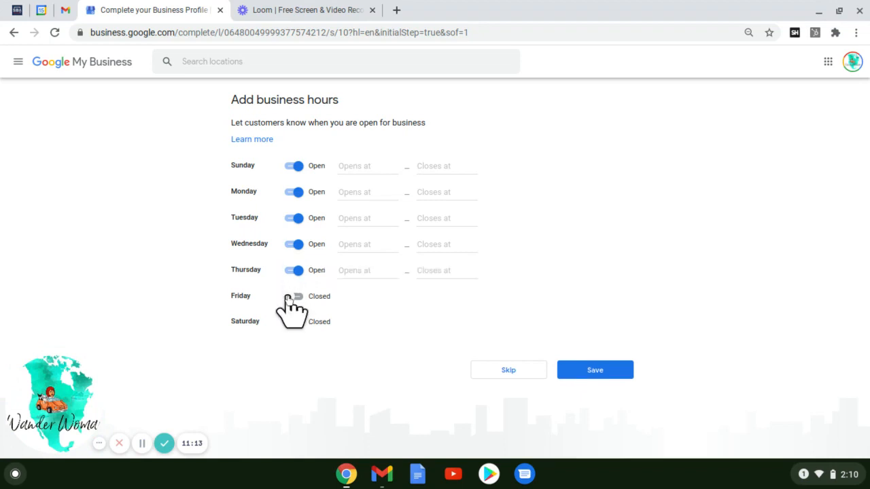
pyautogui.click(293, 296)
pyautogui.click(293, 322)
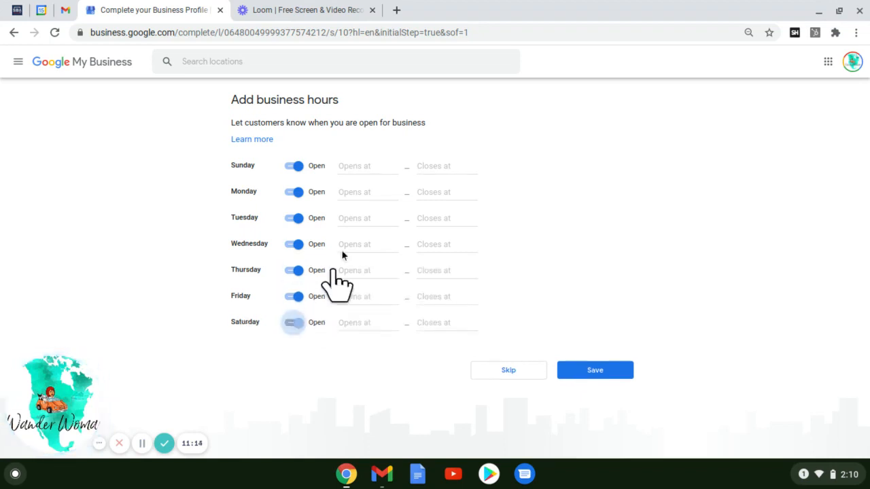
# - Set each day's opening time to 24 hours and save the business hours
pyautogui.click(357, 161)
pyautogui.click(366, 192)
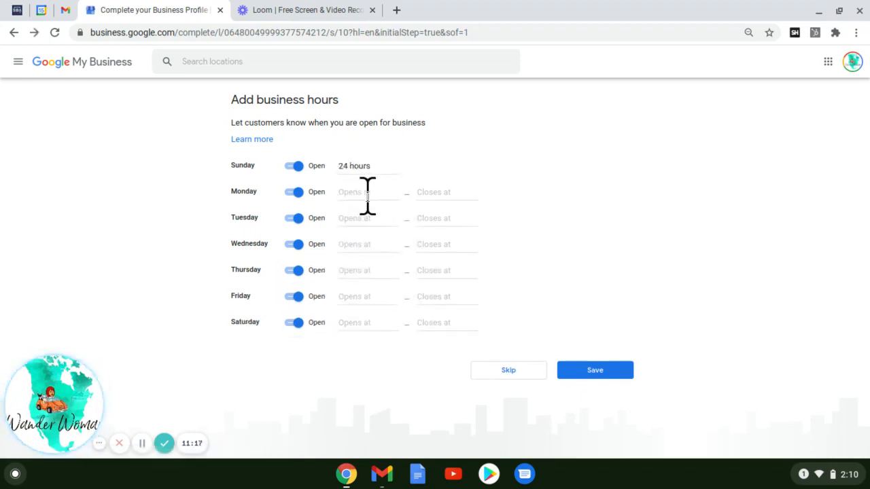
pyautogui.click(367, 197)
pyautogui.click(367, 214)
pyautogui.click(361, 218)
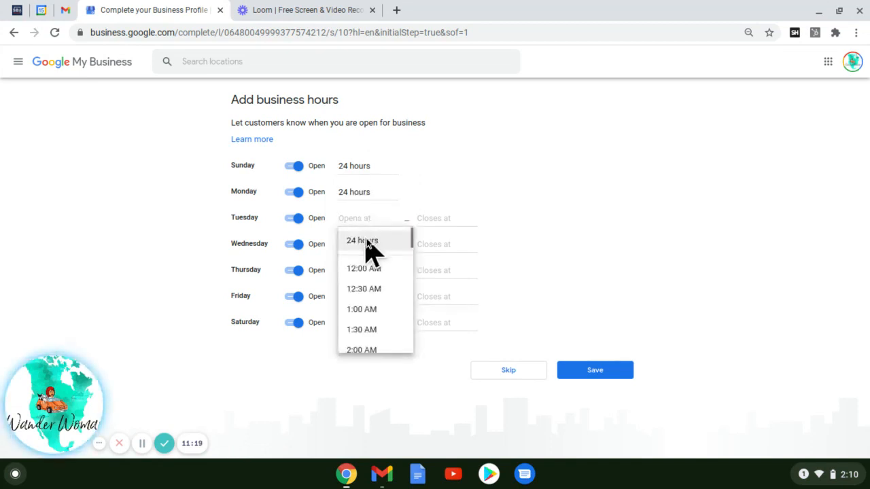
pyautogui.click(366, 239)
pyautogui.click(364, 241)
pyautogui.click(366, 266)
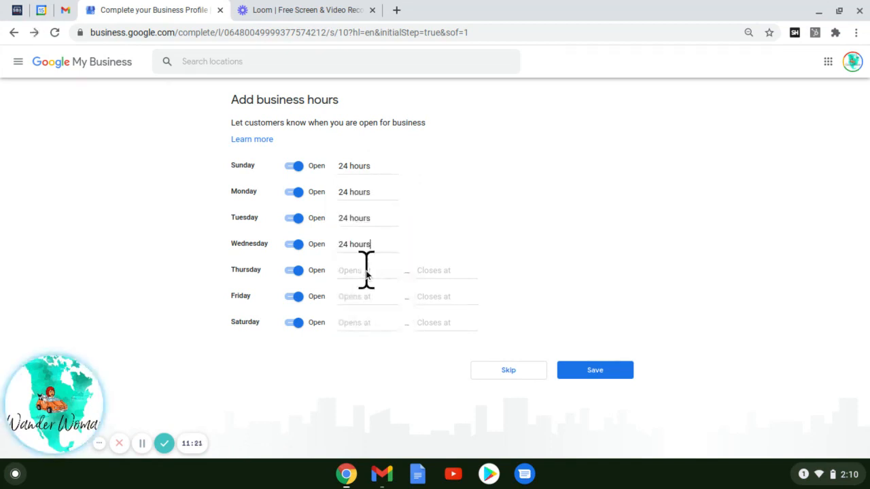
pyautogui.click(366, 270)
pyautogui.click(367, 293)
pyautogui.click(367, 295)
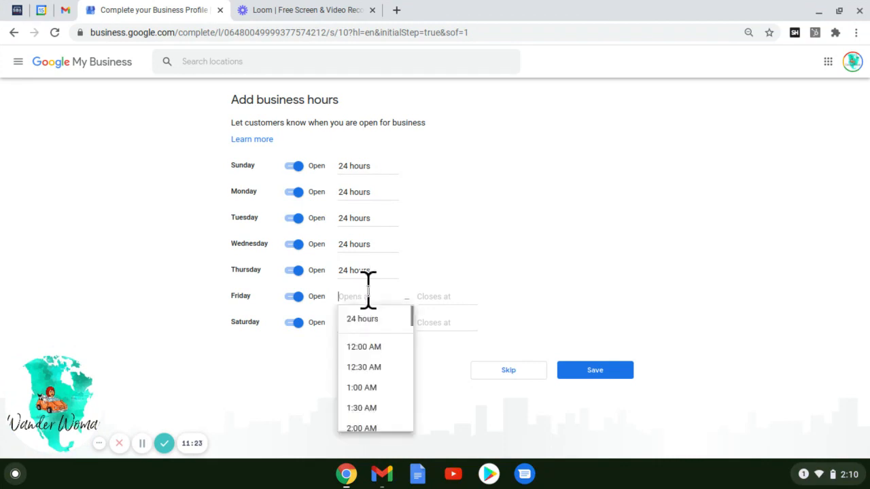
pyautogui.click(371, 321)
pyautogui.click(369, 318)
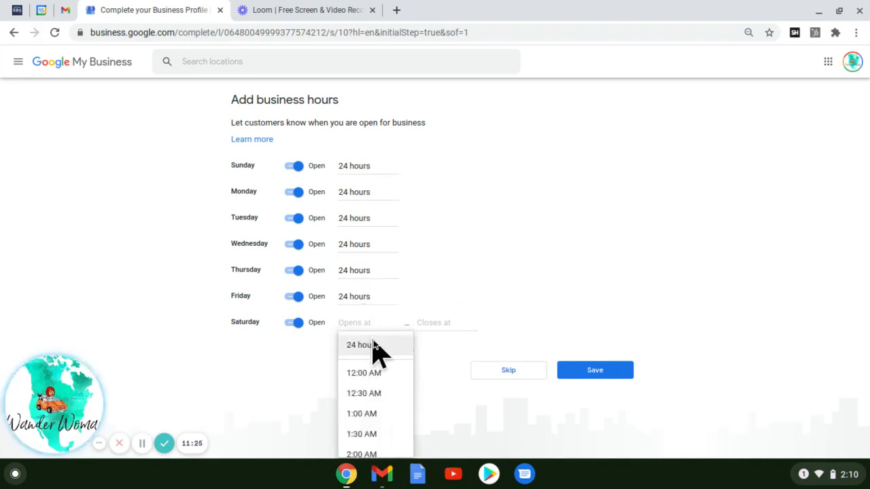
pyautogui.click(373, 345)
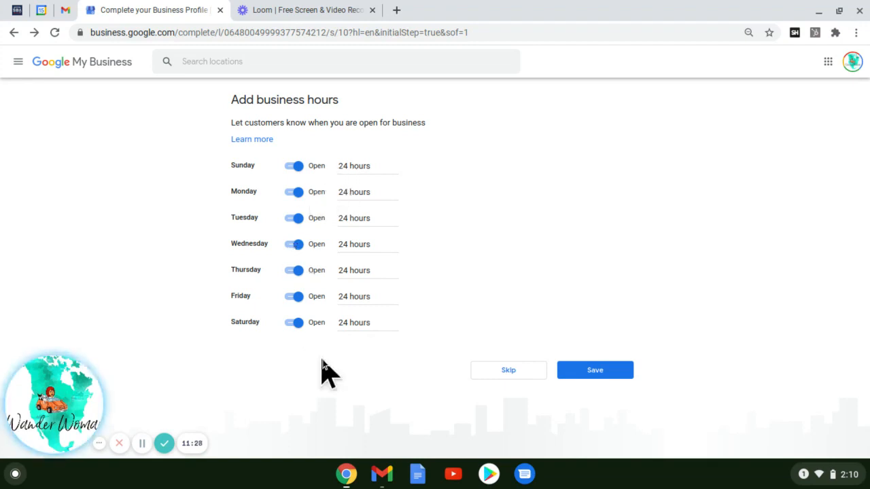
pyautogui.click(596, 370)
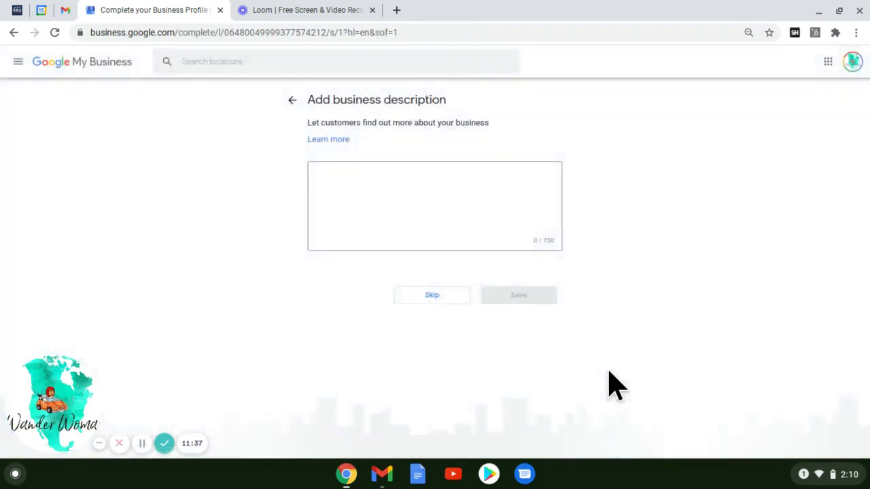
pyautogui.click(454, 206)
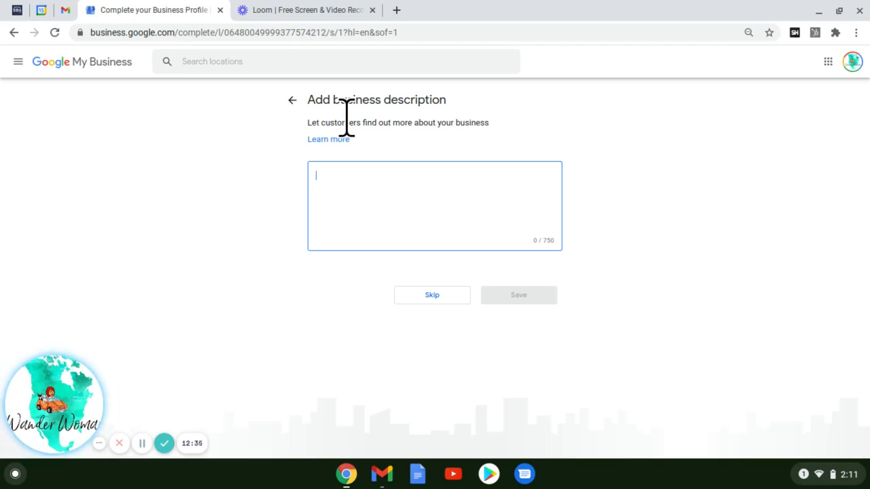
# - Write a description offering mobile notary travel across Dutchtown, Tower Grove and St Louis, including power of attorney
pyautogui.write('Mobile NO')
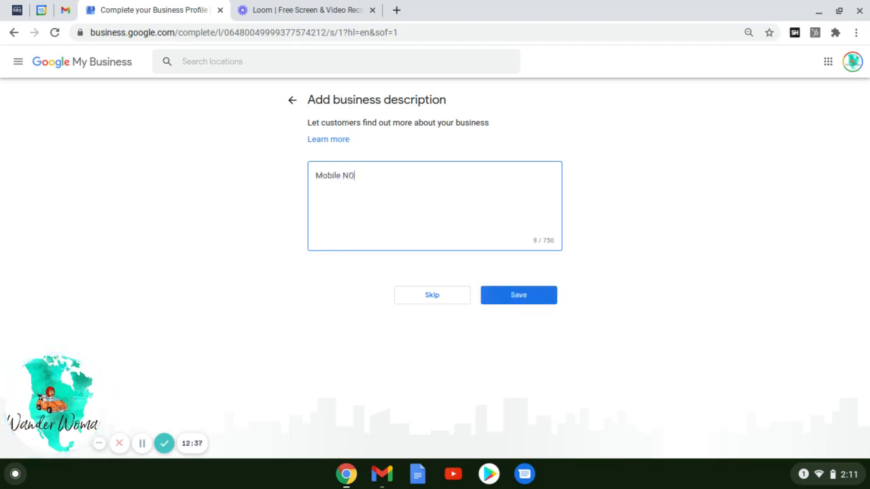
pyautogui.write('tary St Louis is availab')
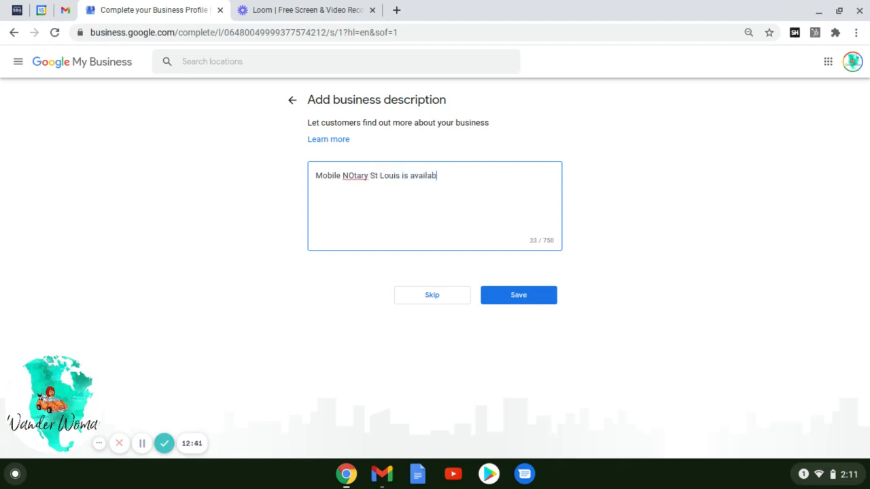
pyautogui.write('le to travel to your locati')
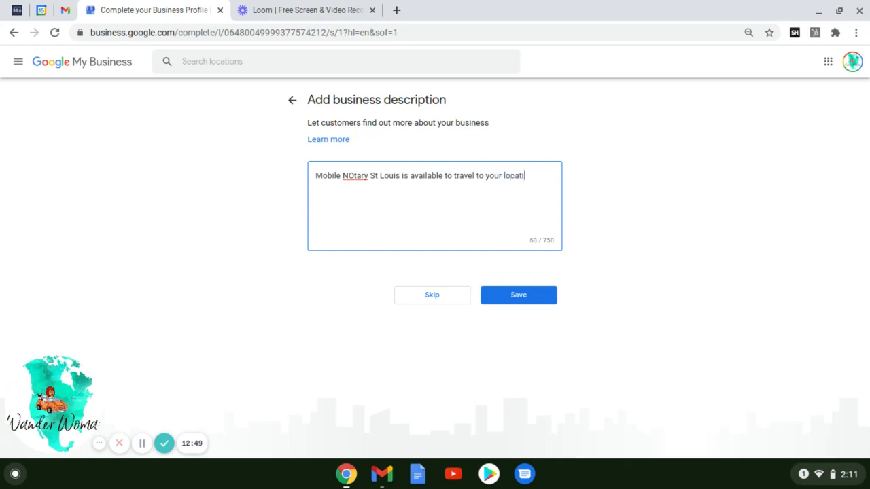
pyautogui.write('on for all your notary ne')
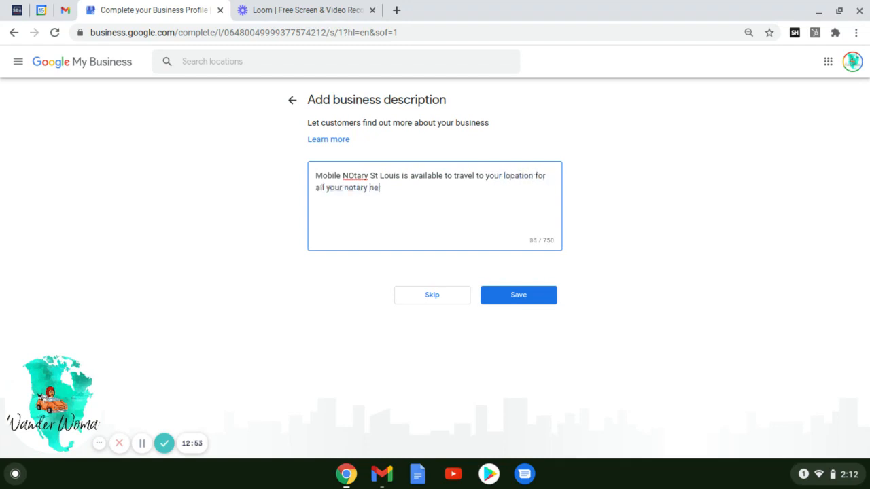
pyautogui.write('eds in Dutchtown ')
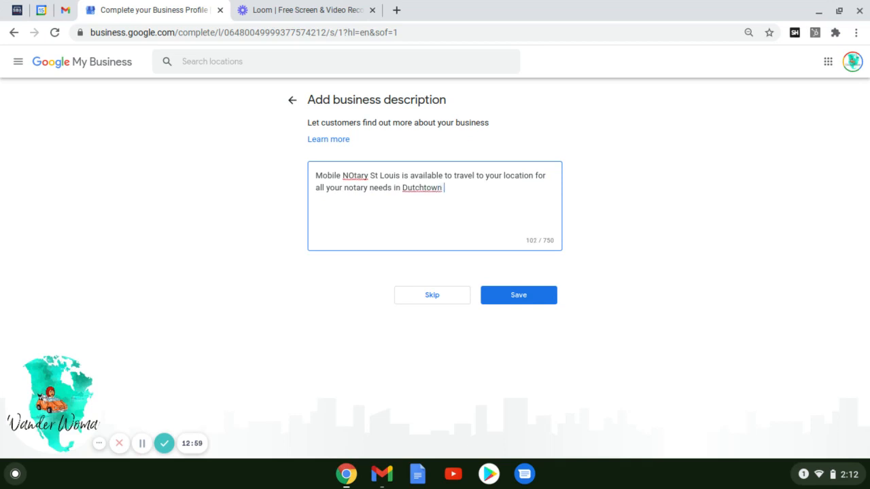
pyautogui.write('Tower Grove and s')
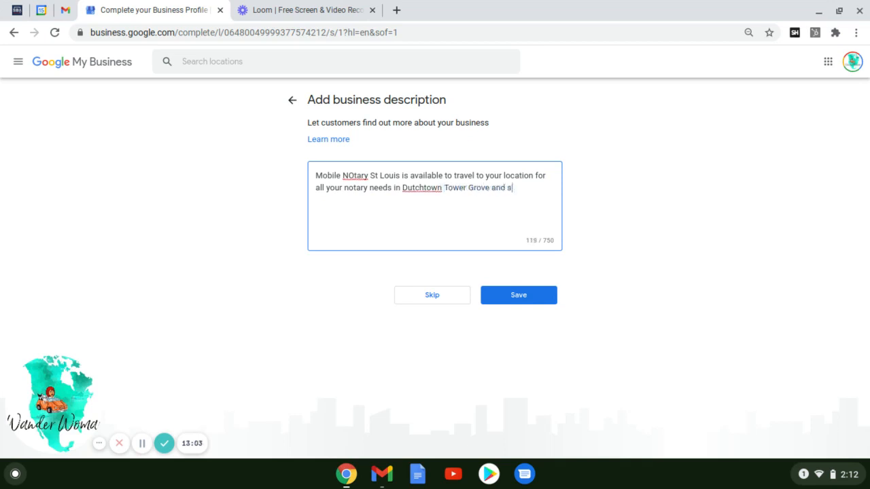
pyautogui.write('urrounding areas of S')
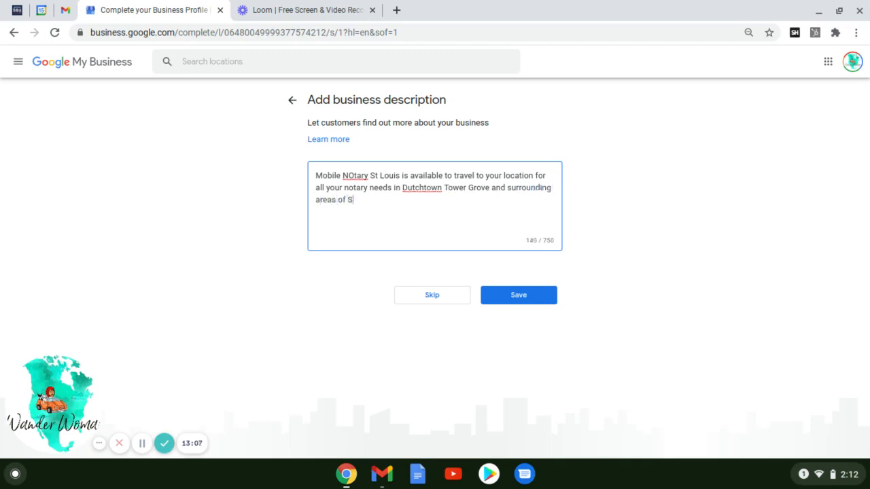
pyautogui.write('t Louis. We notar')
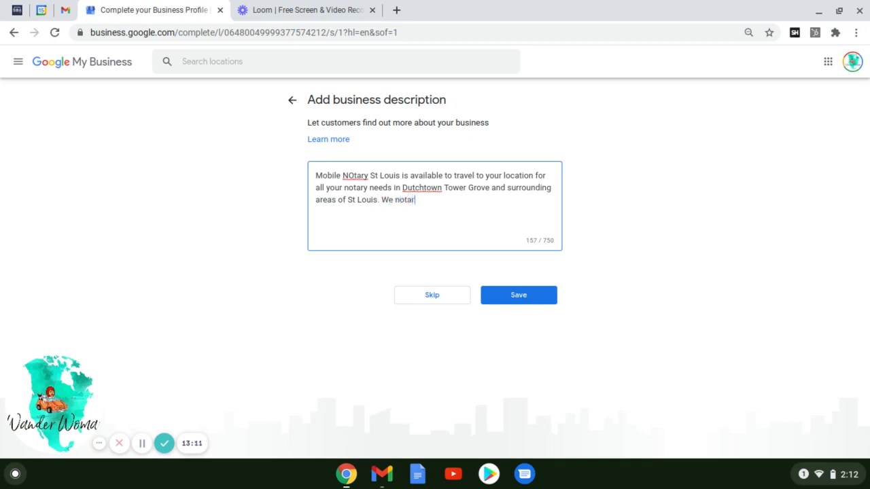
pyautogui.write('ize all types of douments in')
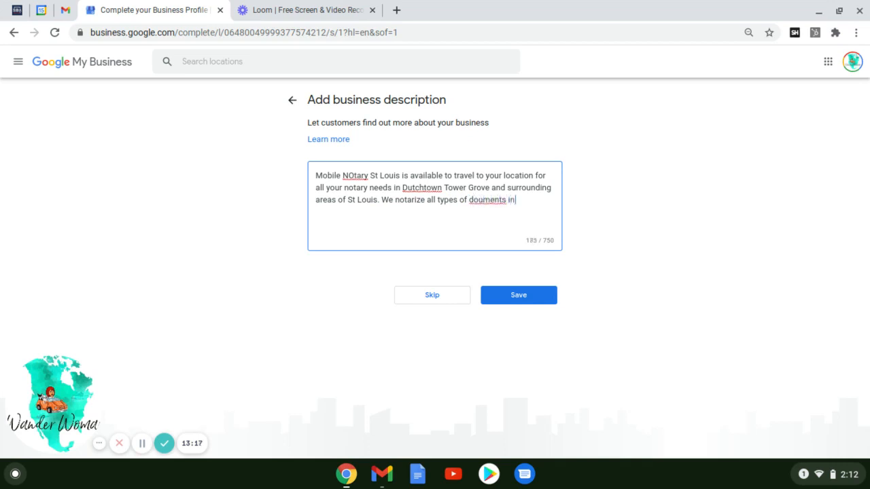
pyautogui.press('BackSpace')
pyautogui.press('BackSpace')
pyautogui.press('BackSpace')
pyautogui.press('BackSpace')
pyautogui.press('BackSpace')
pyautogui.press('BackSpace')
pyautogui.press('BackSpace')
pyautogui.press('BackSpace')
pyautogui.press('BackSpace')
pyautogui.write('cuments including p')
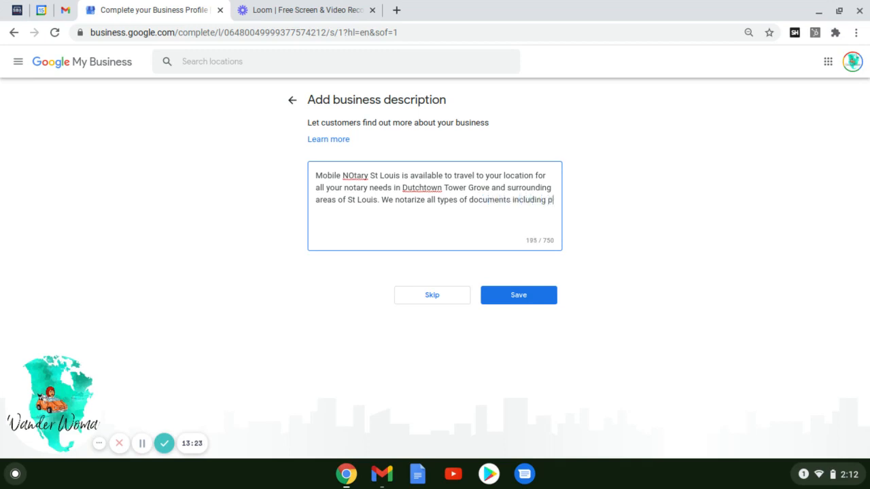
pyautogui.write('ower of attorney, ')
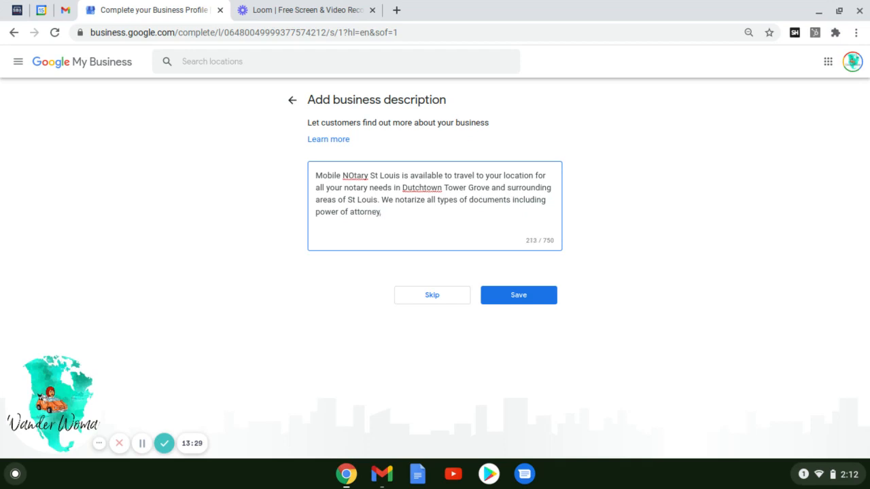
pyautogui.write('trusts, deeds, and many more')
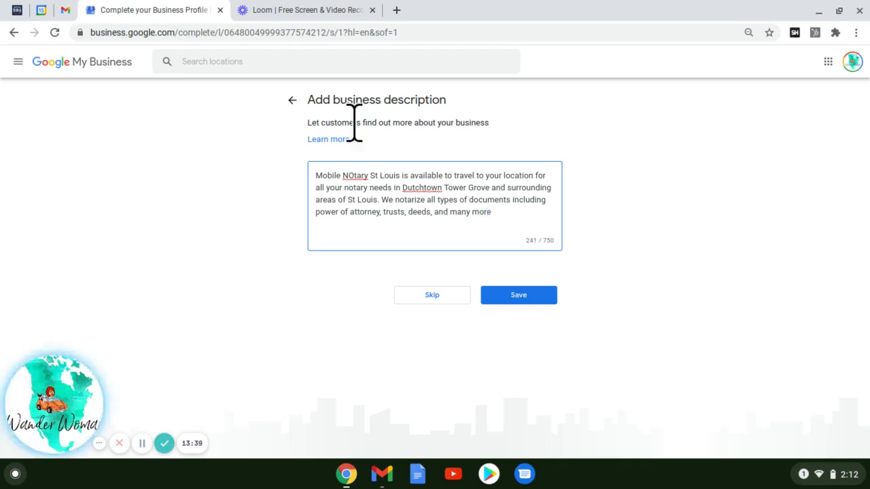
pyautogui.write('. Call us today!')
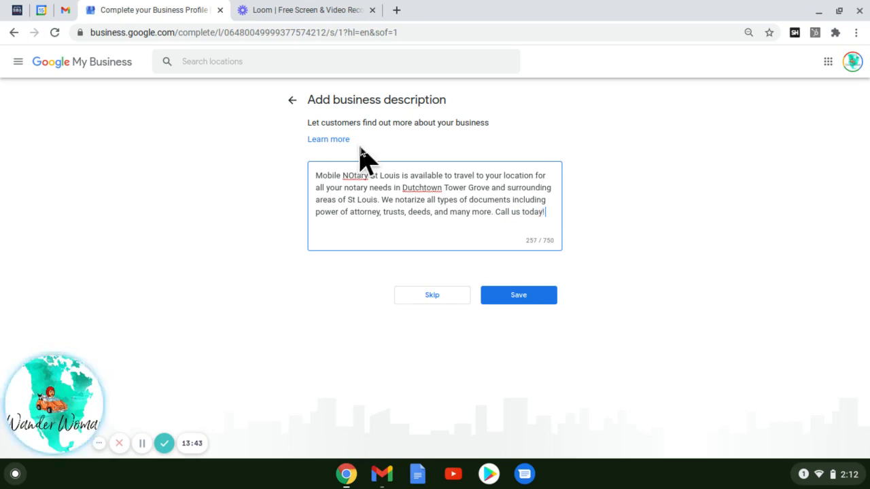
# - Save the business description and start uploading a business photo from the computer
pyautogui.click(520, 298)
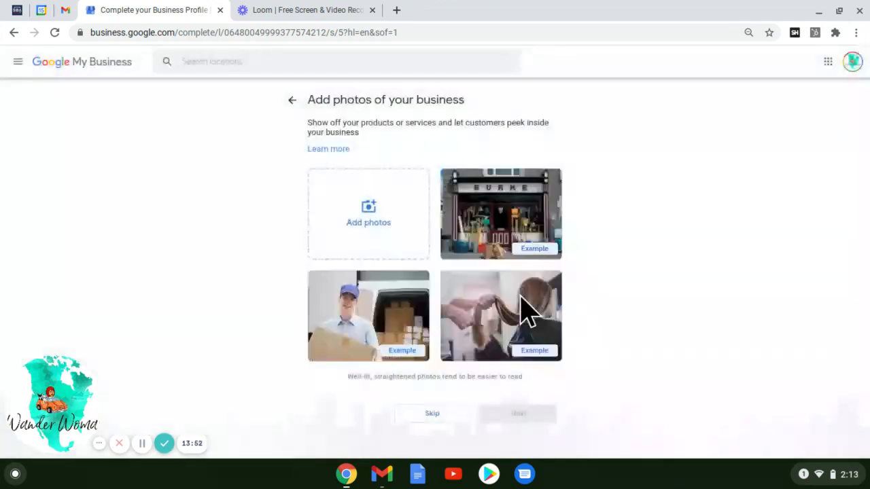
pyautogui.click(356, 233)
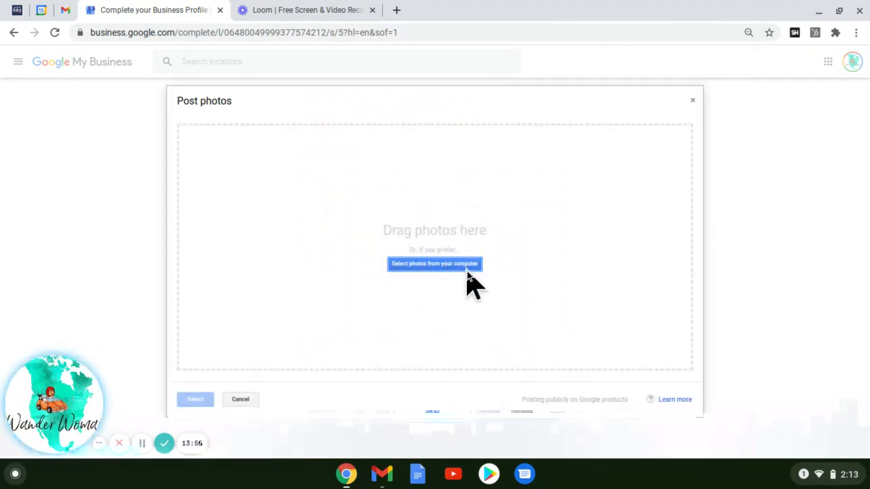
pyautogui.click(467, 269)
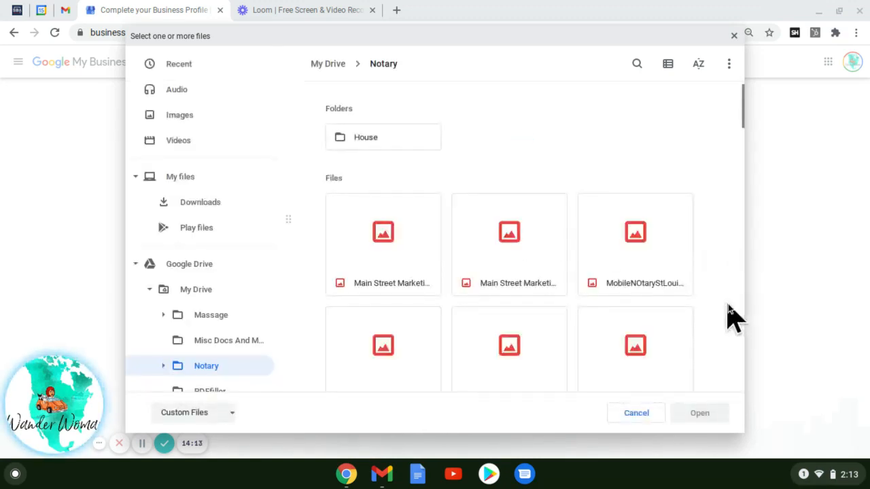
# - Upload the MobileNotary logo image from the Notary folder as the business photo
pyautogui.scroll(-3, 728, 304)
pyautogui.scroll(-1, 728, 304)
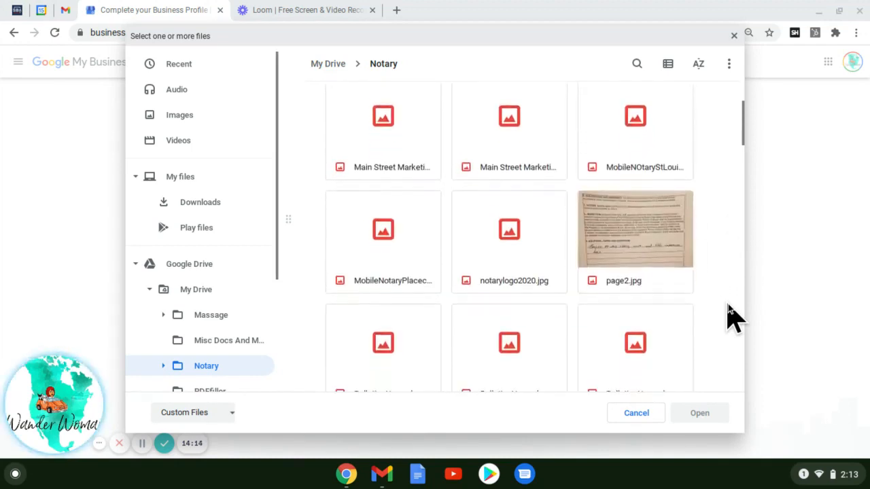
pyautogui.scroll(-2, 727, 304)
pyautogui.scroll(-2, 728, 304)
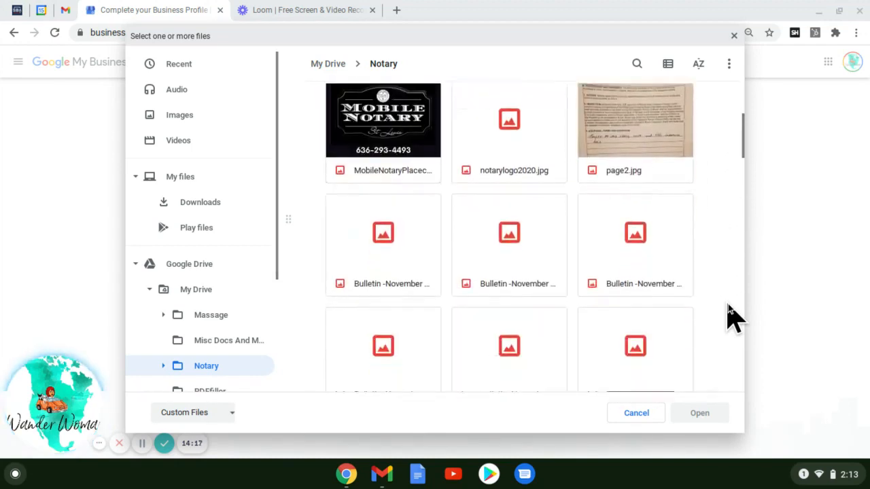
pyautogui.click(362, 136)
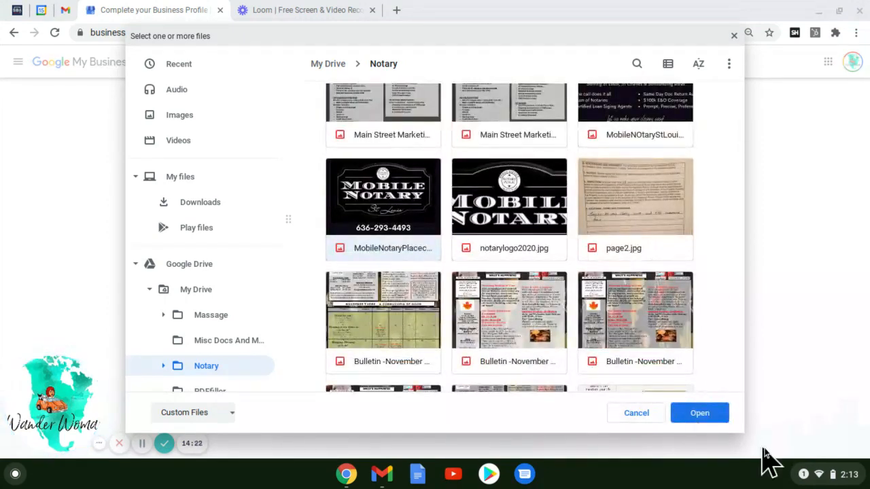
pyautogui.click(712, 412)
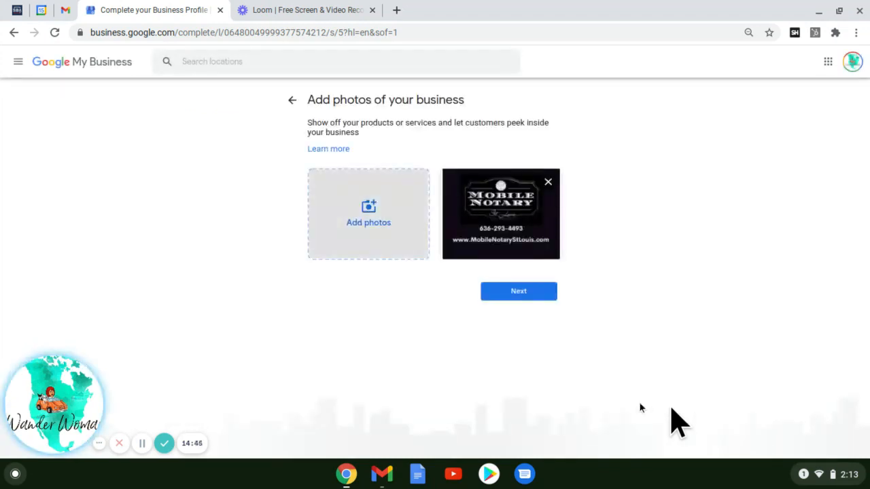
# - Finish the photos and 'almost ready' pages to land on the Dutchtown Mobile Notary dashboard
pyautogui.click(511, 295)
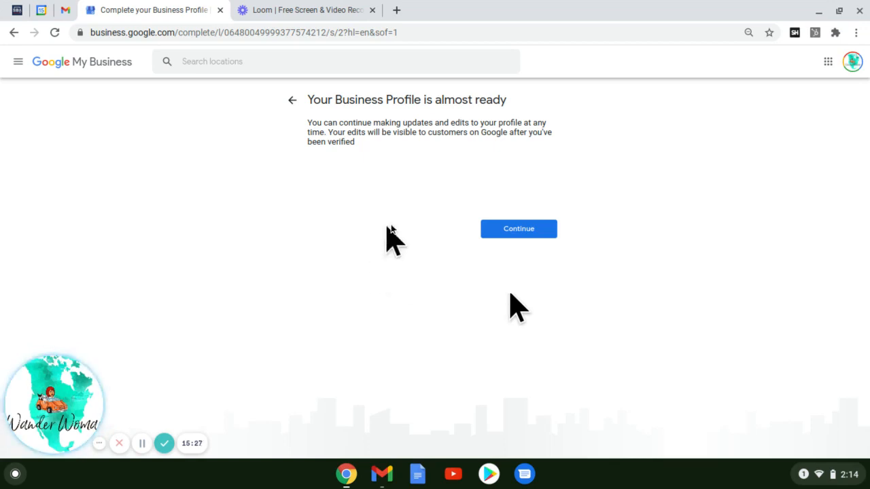
pyautogui.click(500, 230)
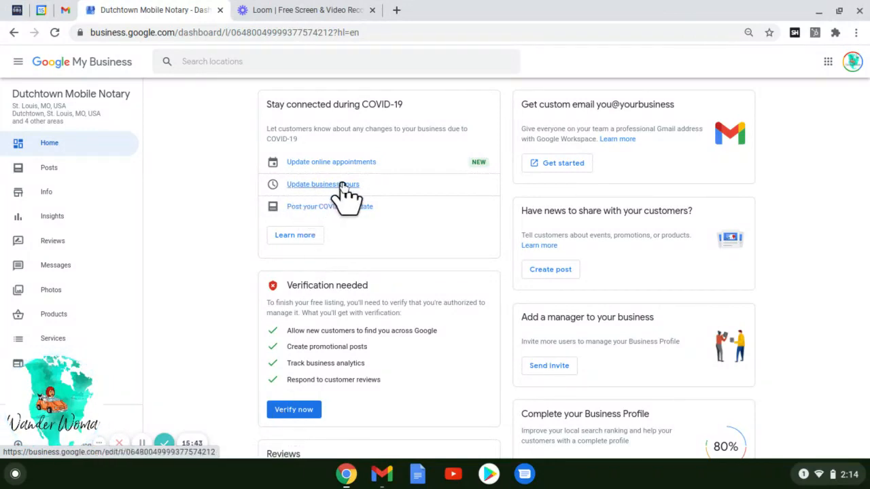
pyautogui.scroll(-2, 791, 250)
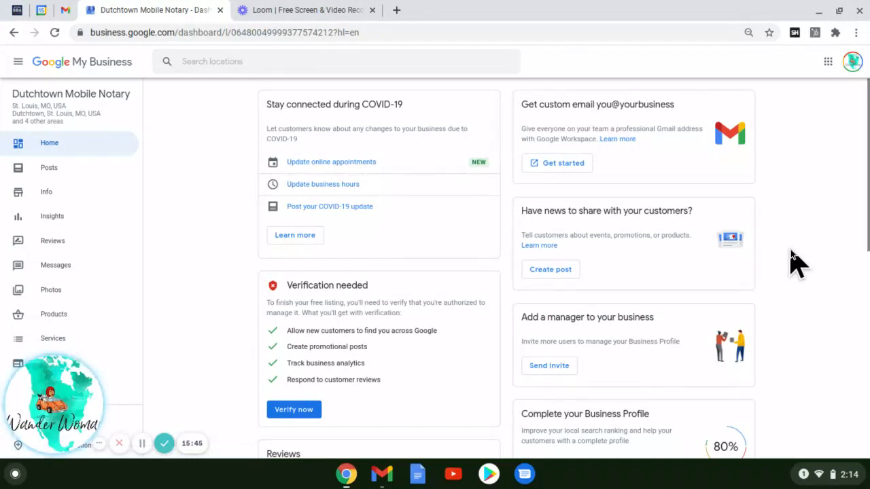
pyautogui.scroll(-3, 790, 250)
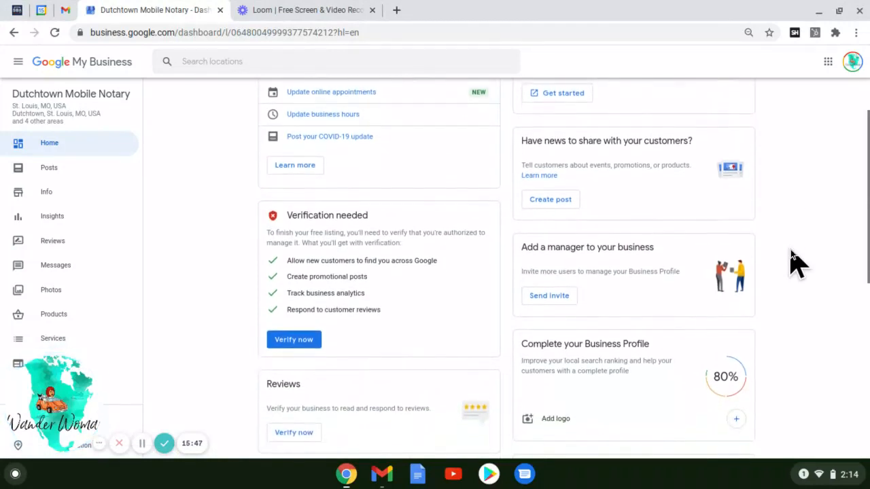
pyautogui.scroll(-3, 790, 250)
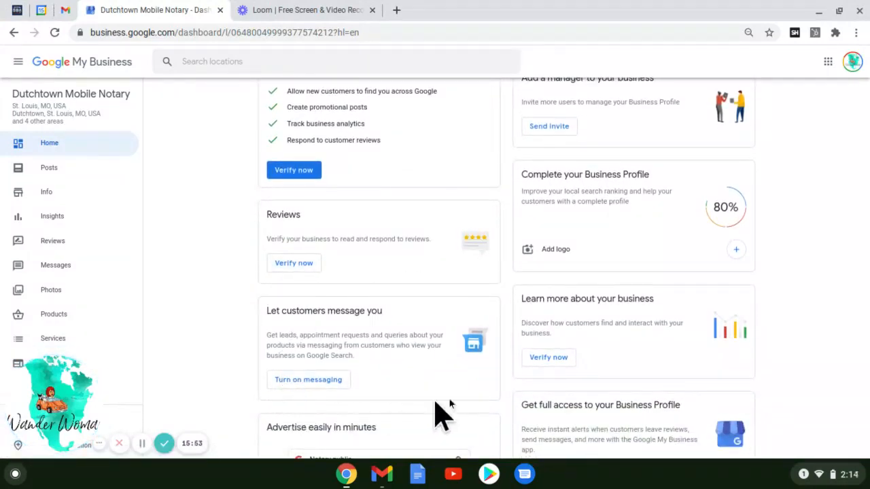
pyautogui.scroll(-2, 855, 361)
pyautogui.scroll(-3, 790, 376)
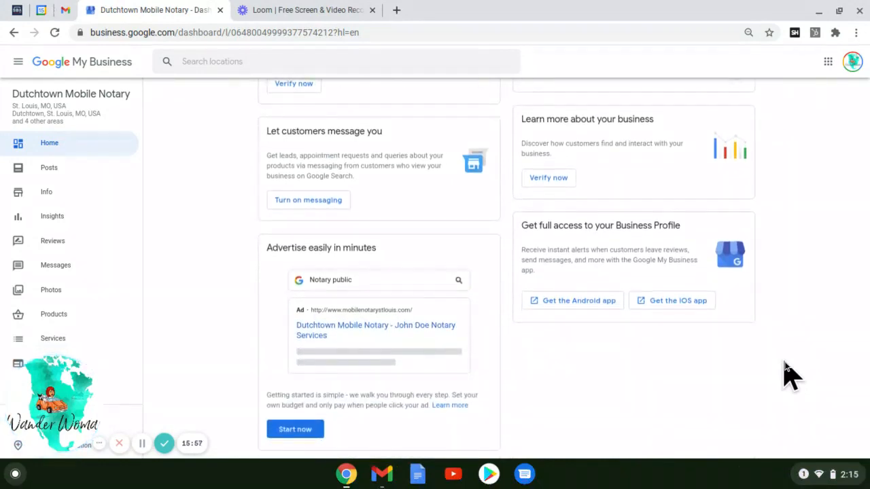
pyautogui.scroll(9, 790, 376)
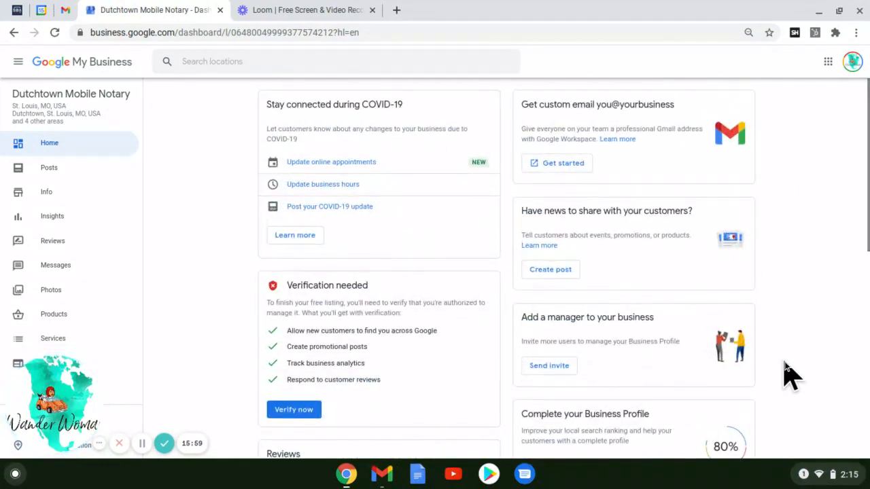